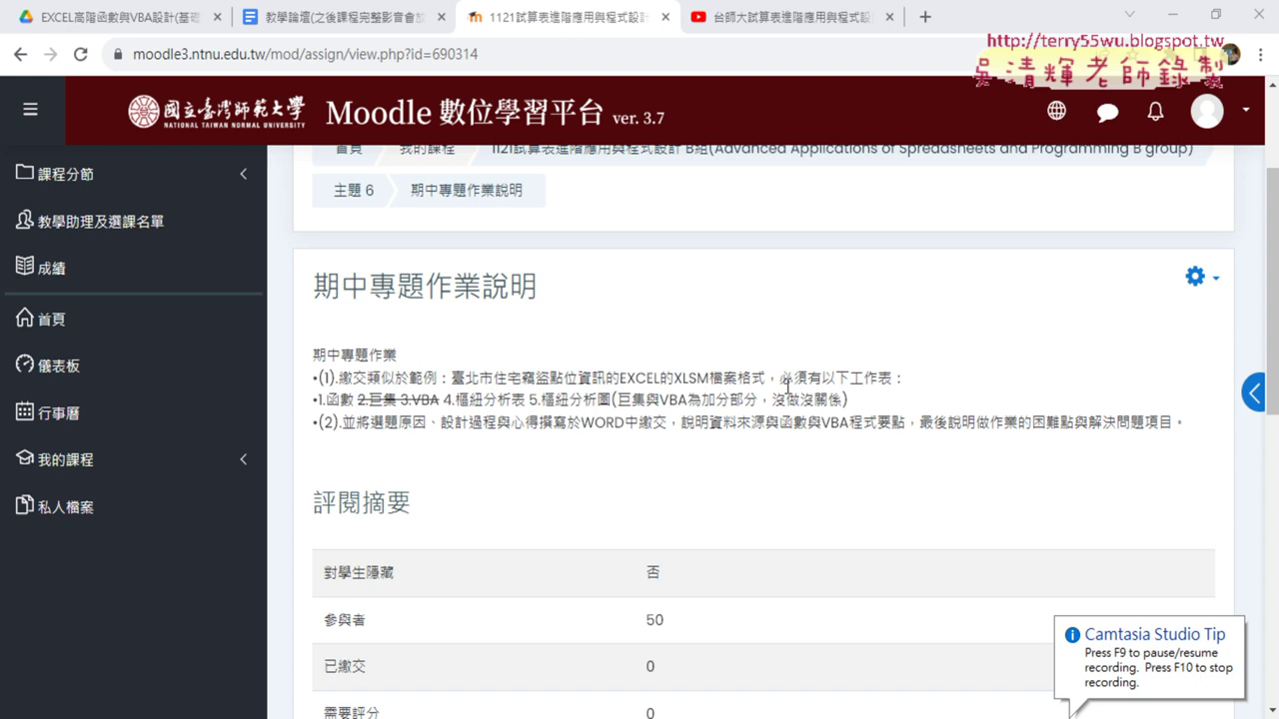
Step: Scroll the assignment description and highlight the 住宅竊盜點位資訊 example
{"action": "scroll", "coordinate": [787, 386], "scroll_direction": "down", "scroll_amount": 4}
{"action": "scroll", "coordinate": [770, 319], "scroll_direction": "down", "scroll_amount": 2}
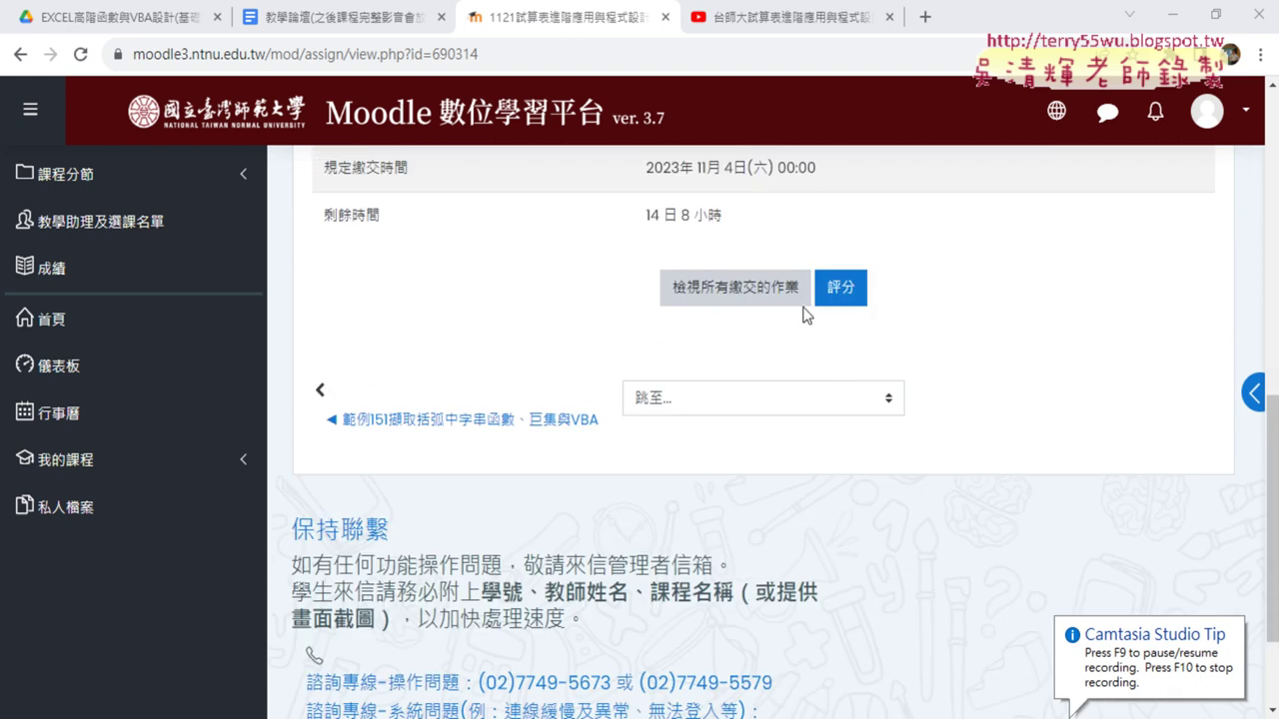
{"action": "scroll", "coordinate": [749, 241], "scroll_direction": "up", "scroll_amount": 1}
{"action": "left_click_drag", "start_coordinate": [735, 316], "coordinate": [646, 316]}
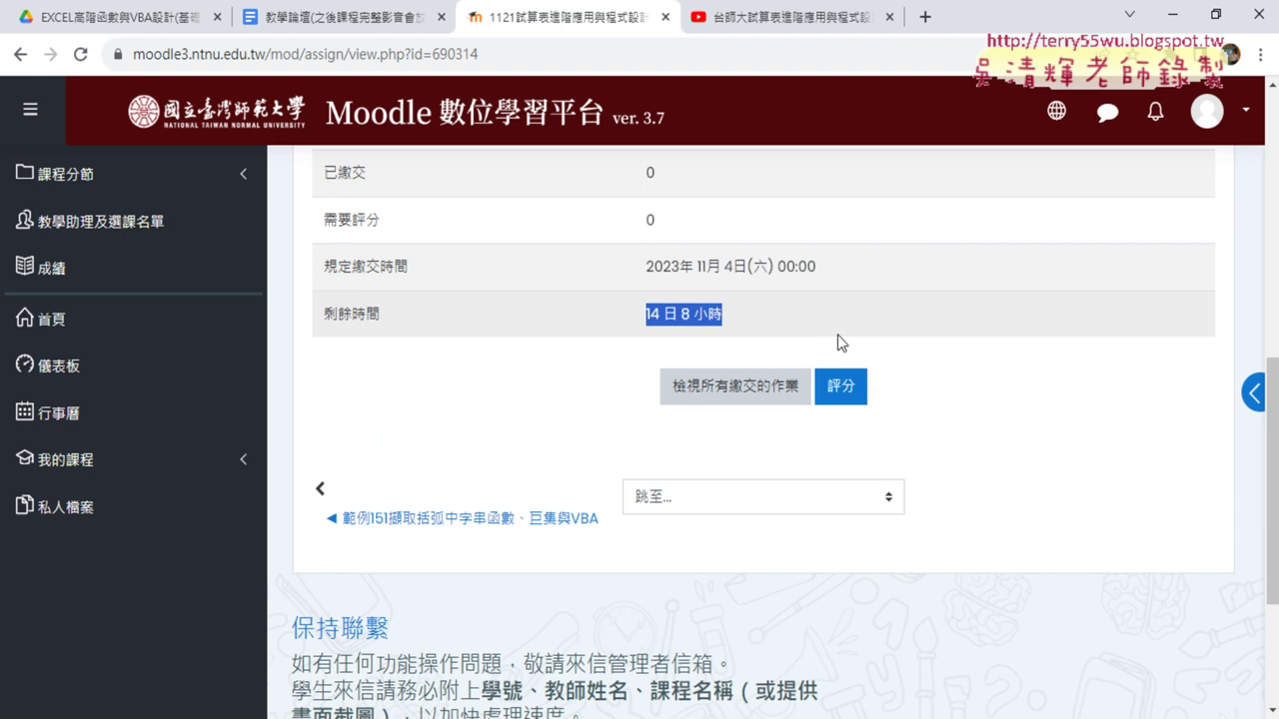
{"action": "scroll", "coordinate": [812, 298], "scroll_direction": "up", "scroll_amount": 3}
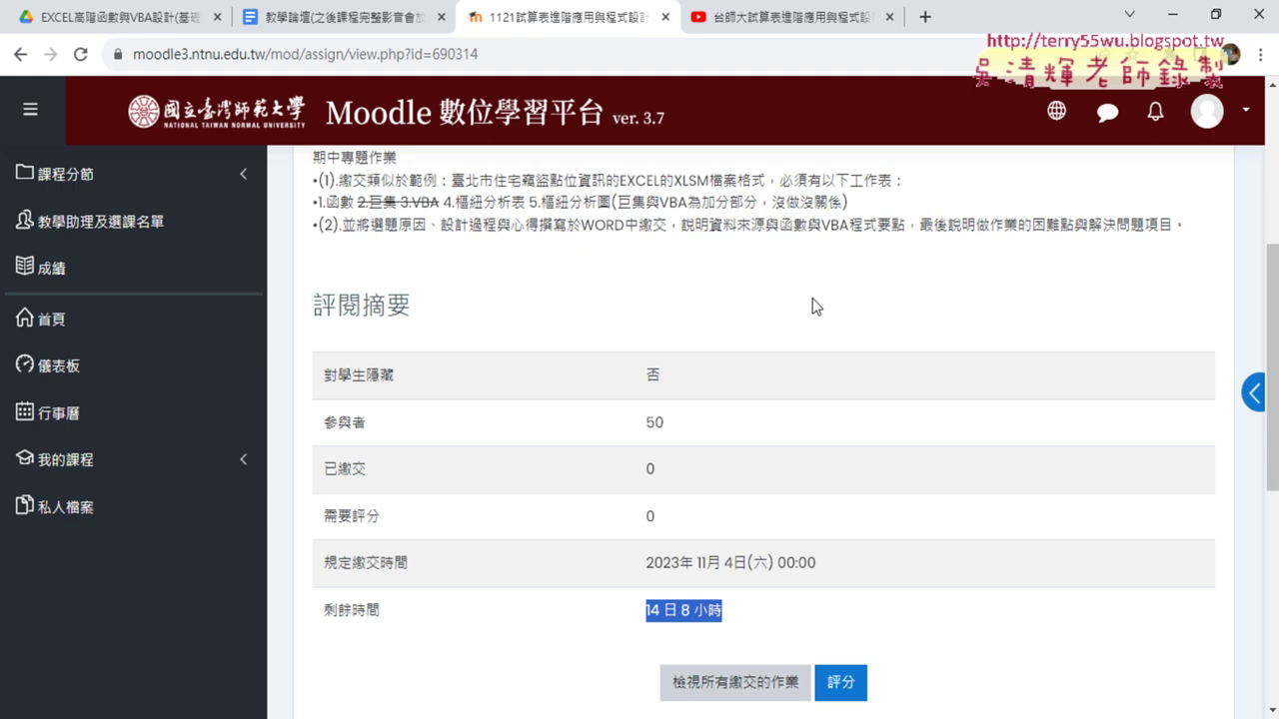
{"action": "scroll", "coordinate": [448, 280], "scroll_direction": "up", "scroll_amount": 1}
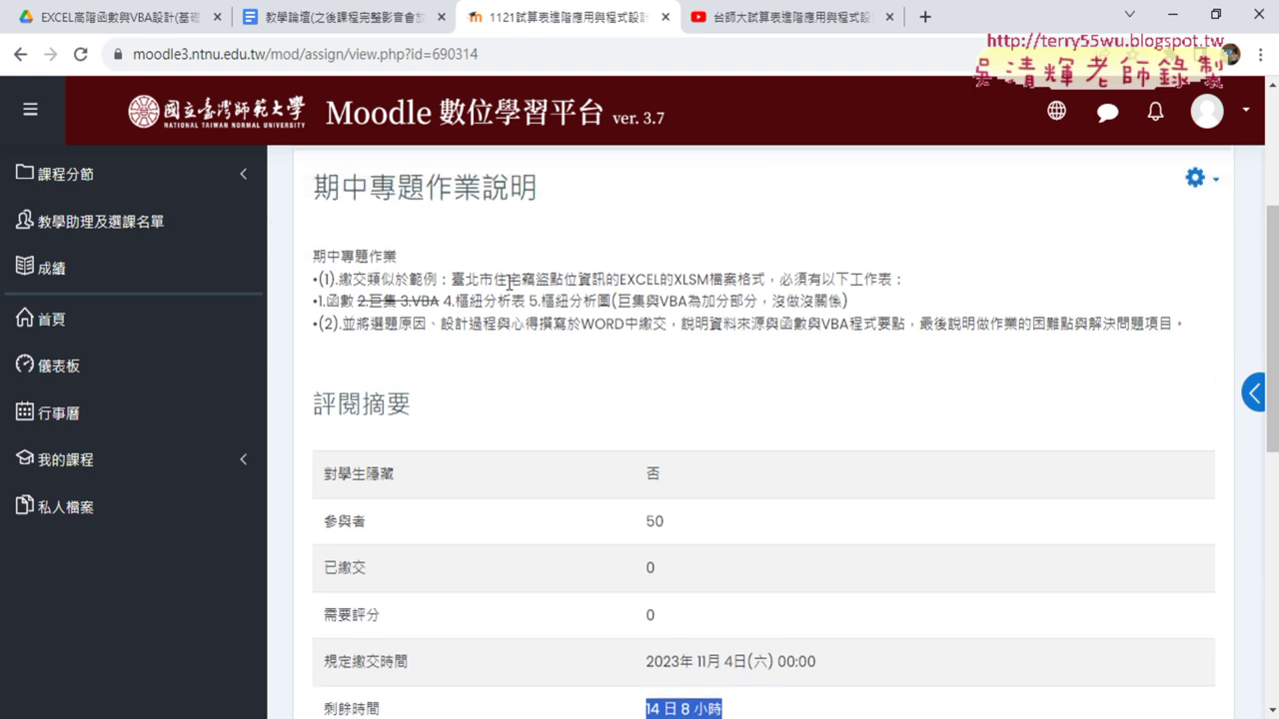
{"action": "left_click_drag", "start_coordinate": [493, 280], "coordinate": [609, 276]}
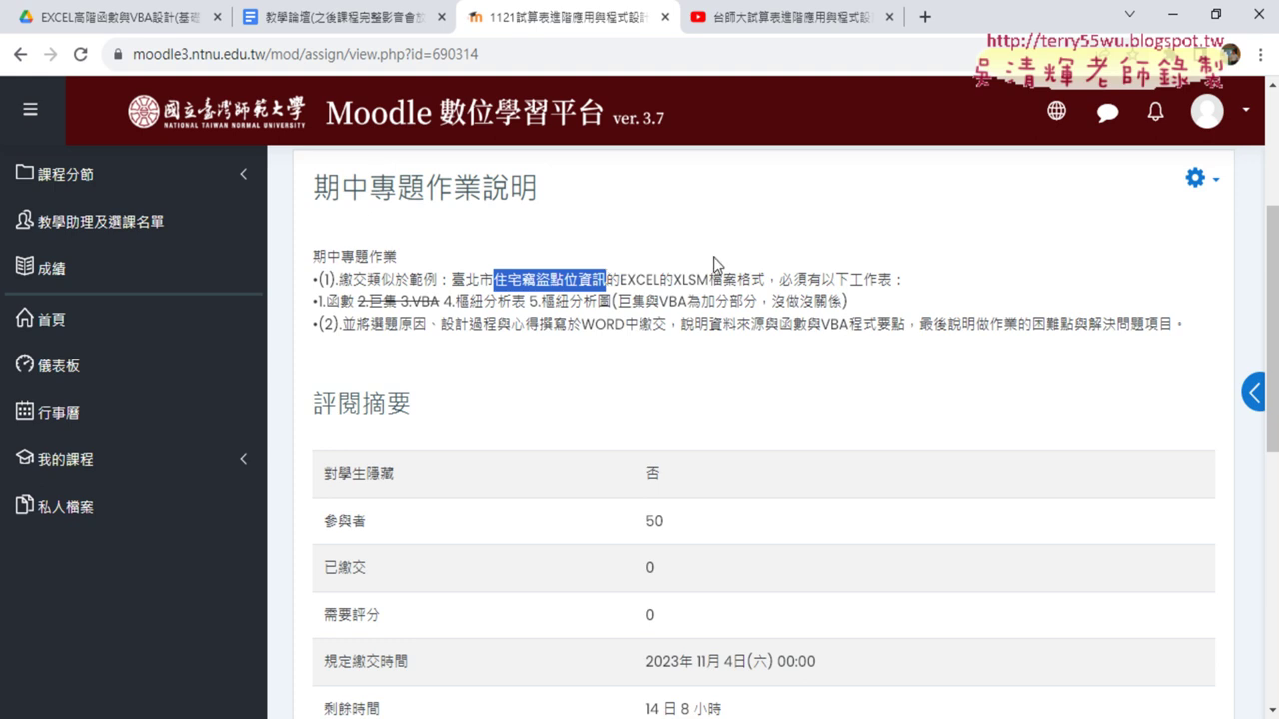
Step: Highlight the requirements 1.函數, 4.樞紐分析表, 5.樞紐分析圖, struck-out 2.巨集 3.VBA, and 設計過程
{"action": "left_click_drag", "start_coordinate": [314, 301], "coordinate": [354, 301]}
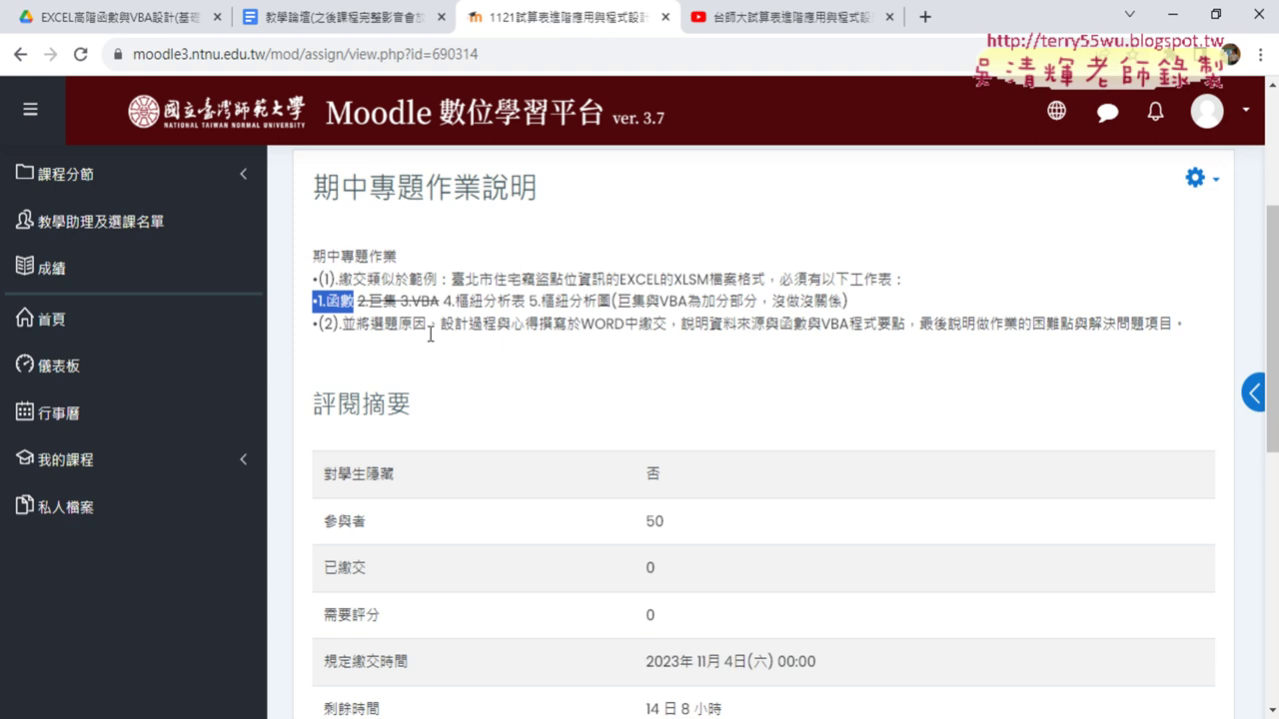
{"action": "left_click_drag", "start_coordinate": [440, 301], "coordinate": [526, 303]}
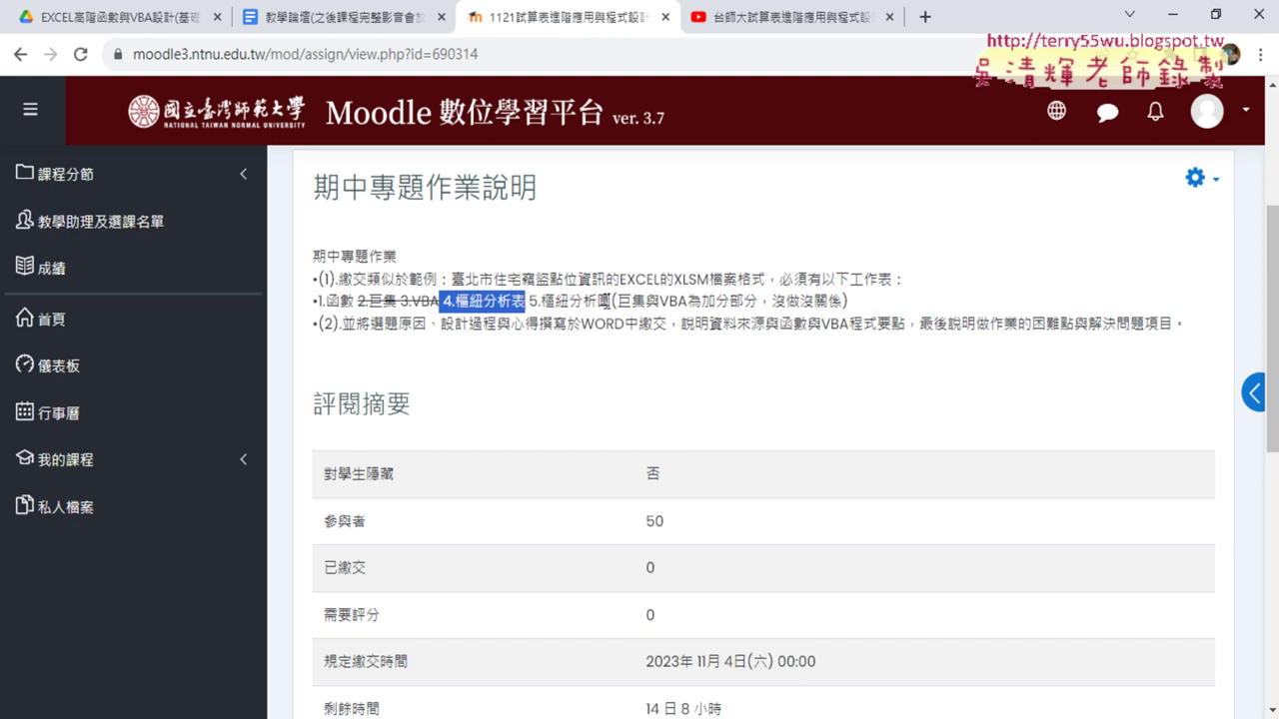
{"action": "left_click_drag", "start_coordinate": [611, 300], "coordinate": [529, 300]}
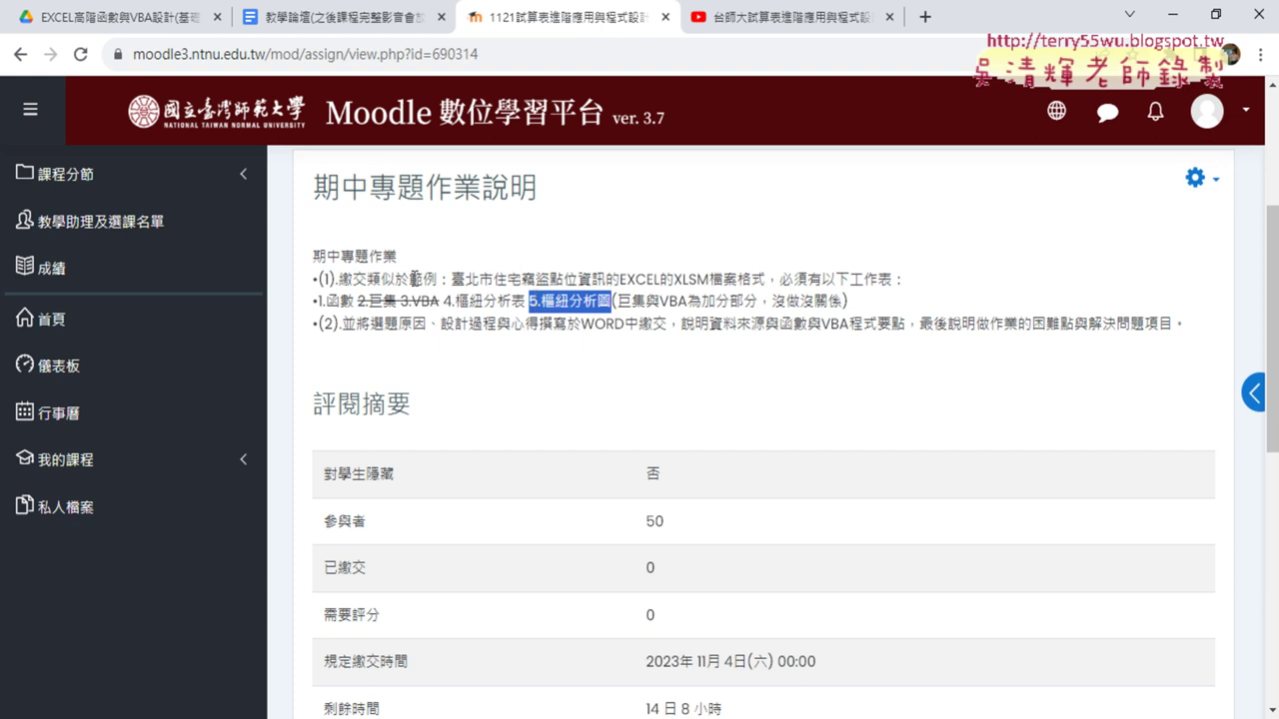
{"action": "left_click_drag", "start_coordinate": [357, 301], "coordinate": [441, 300]}
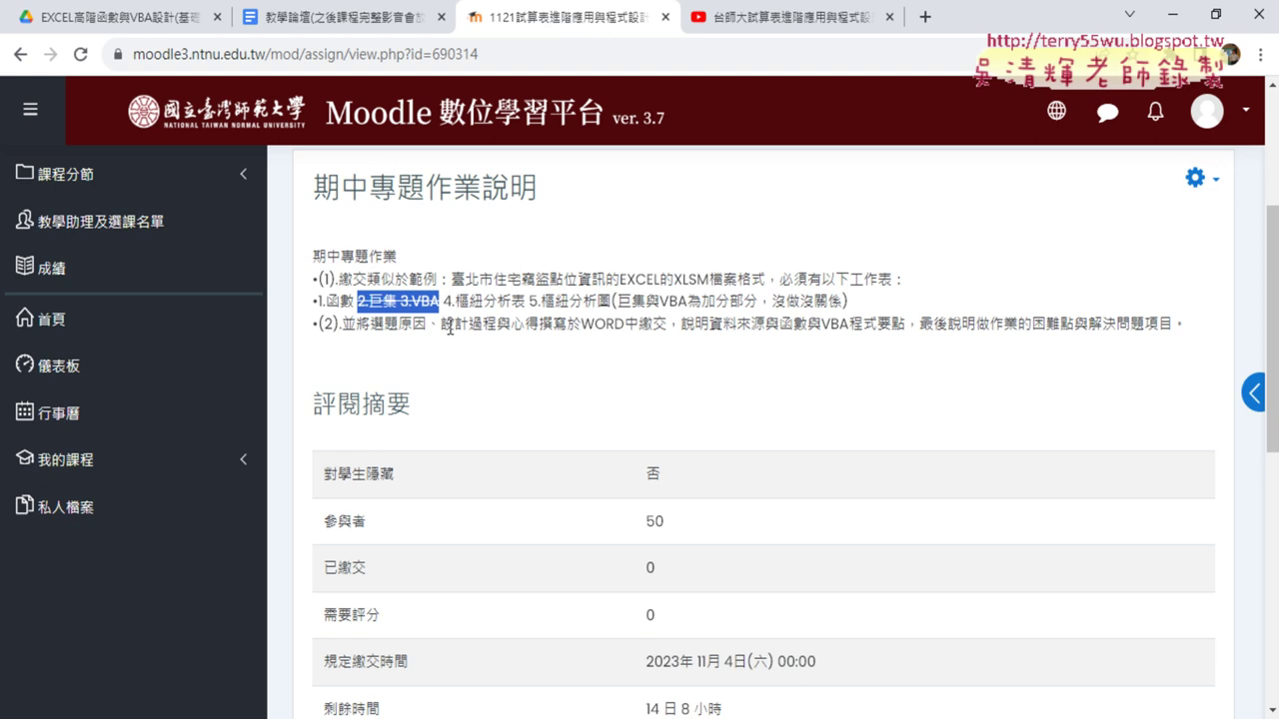
{"action": "left_click_drag", "start_coordinate": [442, 326], "coordinate": [493, 331]}
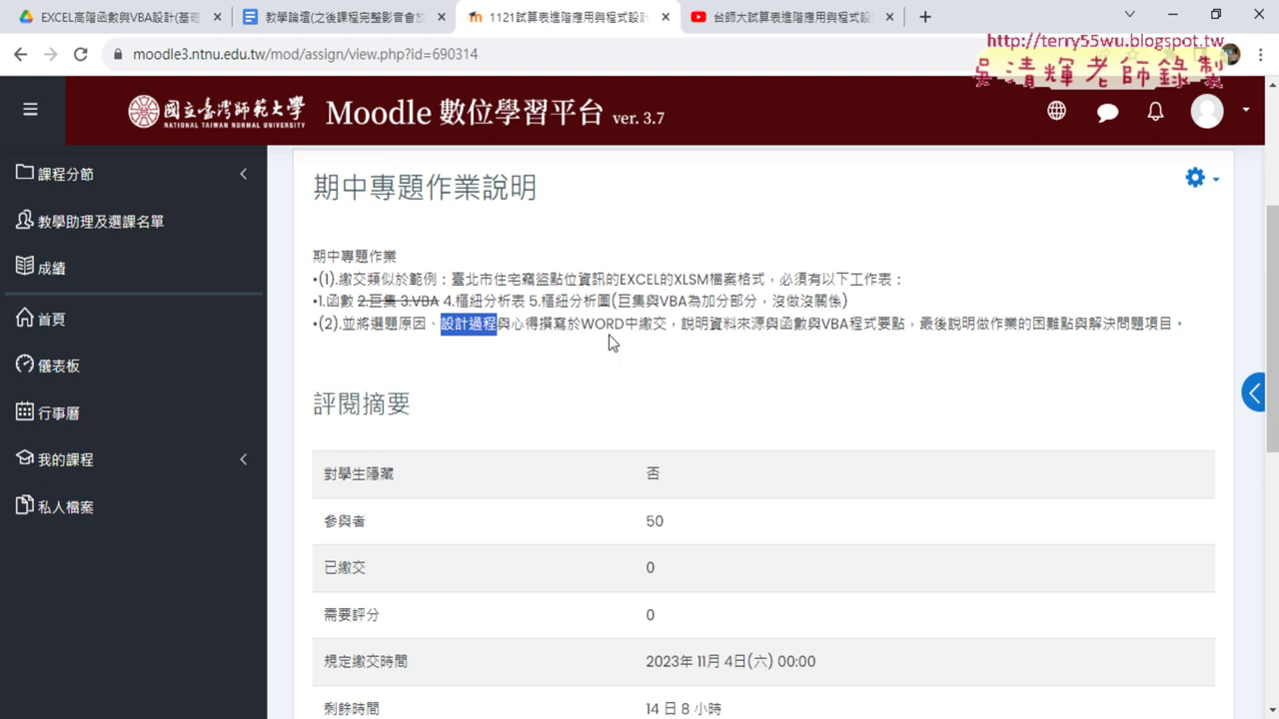
Step: Return to the course main page and open the 公告 announcements forum
{"action": "left_click", "coordinate": [20, 54]}
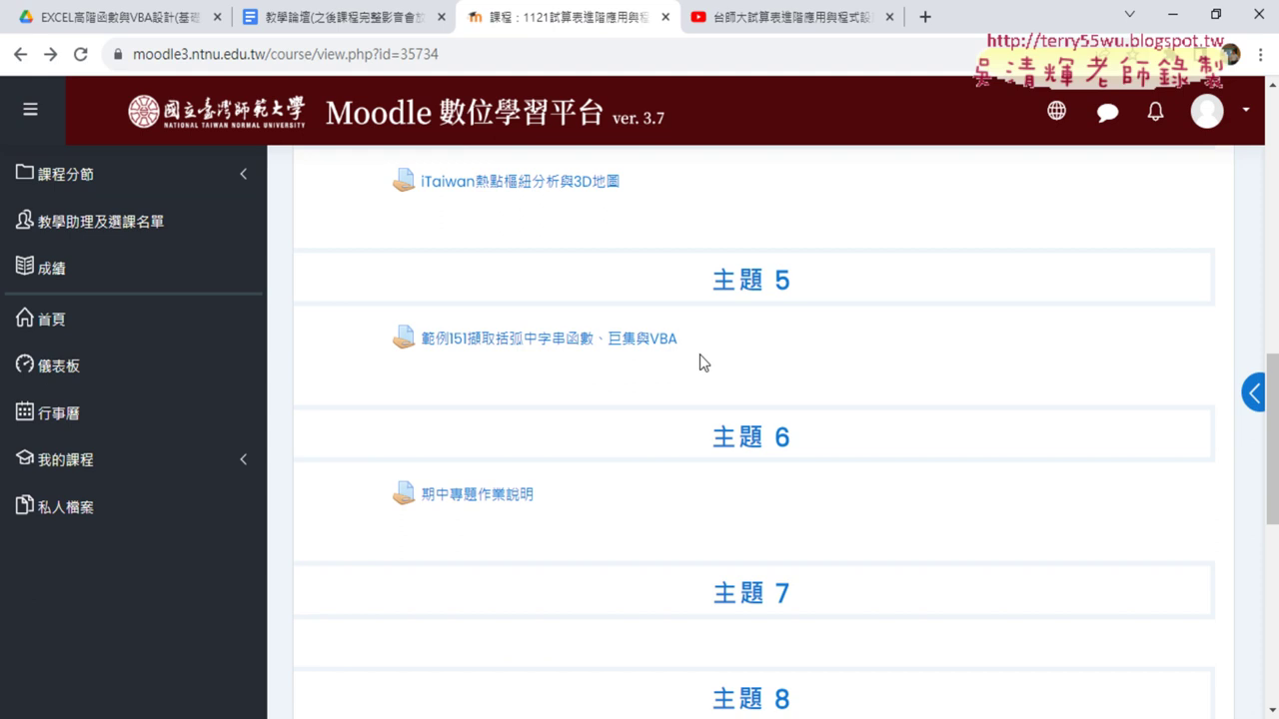
{"action": "scroll", "coordinate": [701, 362], "scroll_direction": "up", "scroll_amount": 5}
{"action": "scroll", "coordinate": [694, 335], "scroll_direction": "up", "scroll_amount": 3}
{"action": "scroll", "coordinate": [696, 332], "scroll_direction": "up", "scroll_amount": 3}
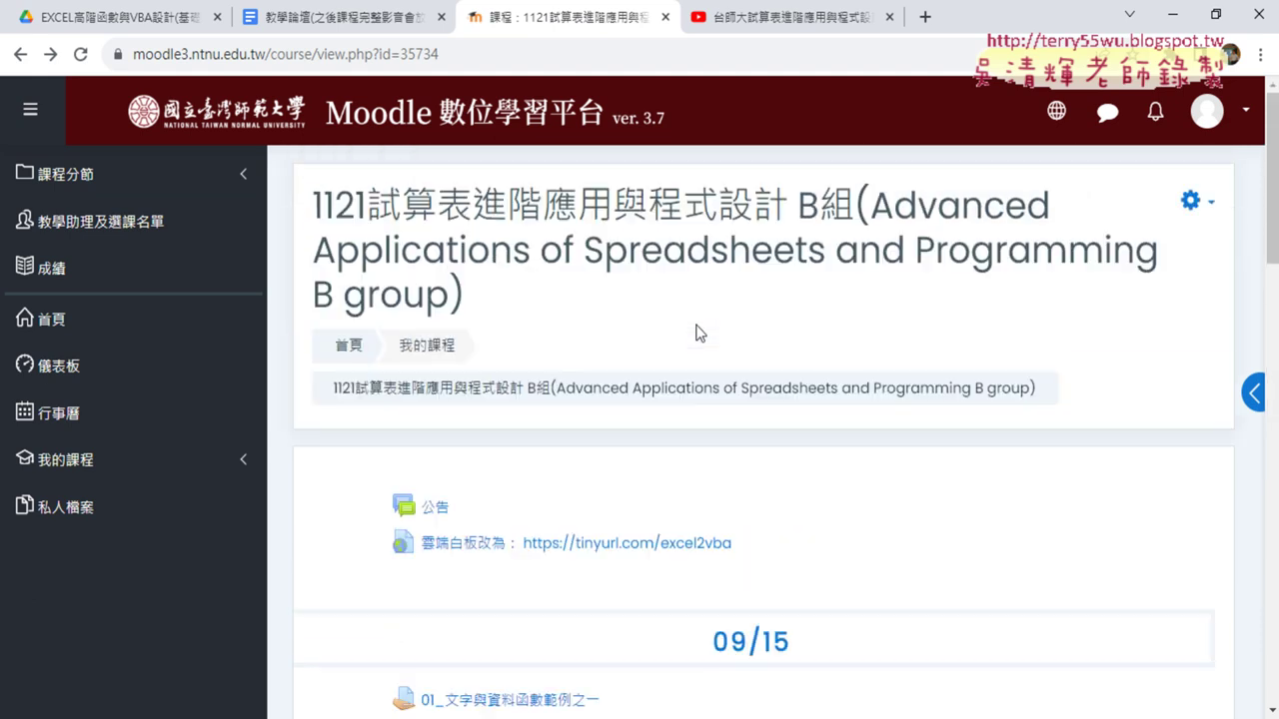
{"action": "left_click", "coordinate": [412, 514]}
Step: Open the 第5次上課 announcement, select its YouTube playlist URL, and view the playlist
{"action": "scroll", "coordinate": [653, 494], "scroll_direction": "down", "scroll_amount": 1}
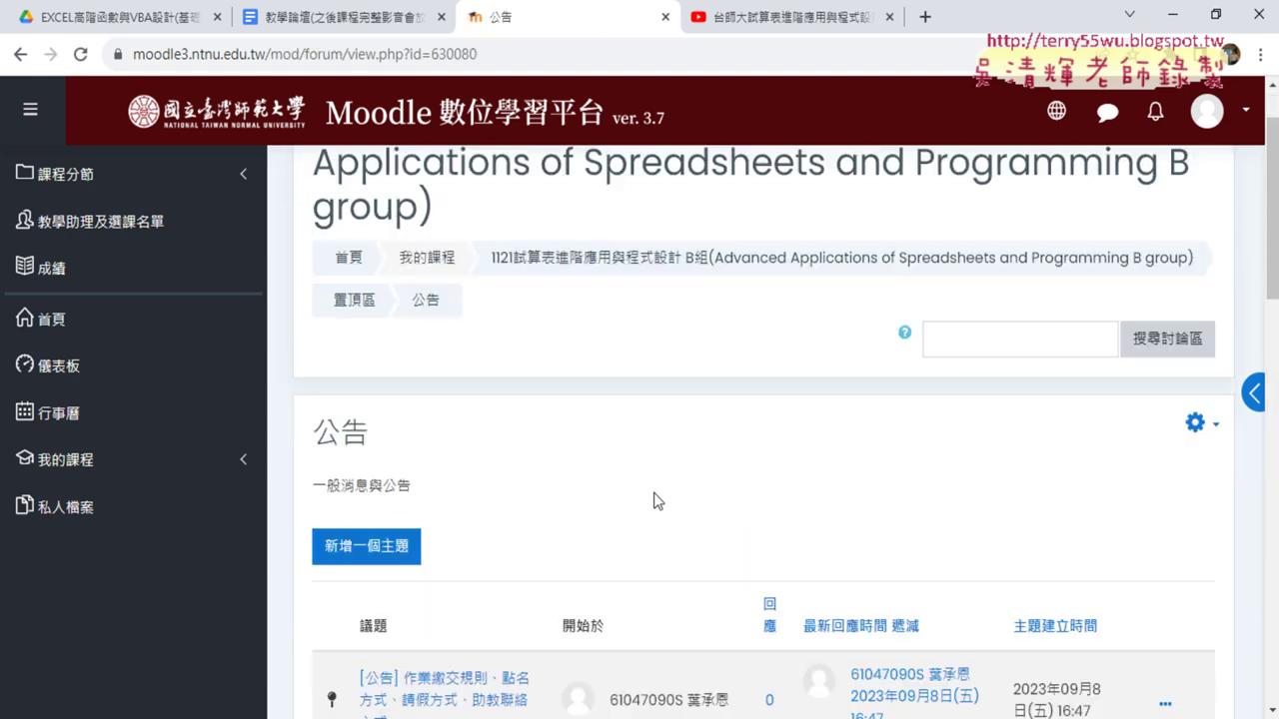
{"action": "scroll", "coordinate": [653, 493], "scroll_direction": "down", "scroll_amount": 4}
{"action": "left_click", "coordinate": [488, 417]}
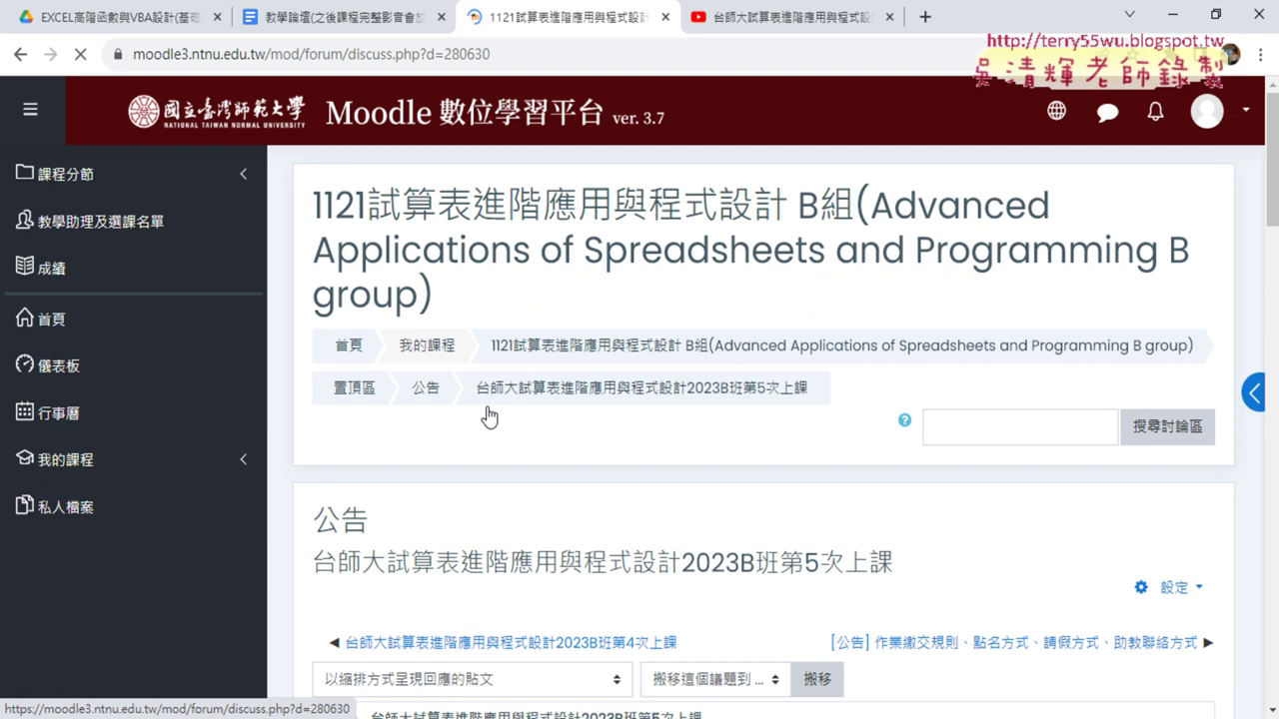
{"action": "scroll", "coordinate": [599, 440], "scroll_direction": "down", "scroll_amount": 3}
{"action": "scroll", "coordinate": [614, 450], "scroll_direction": "down", "scroll_amount": 4}
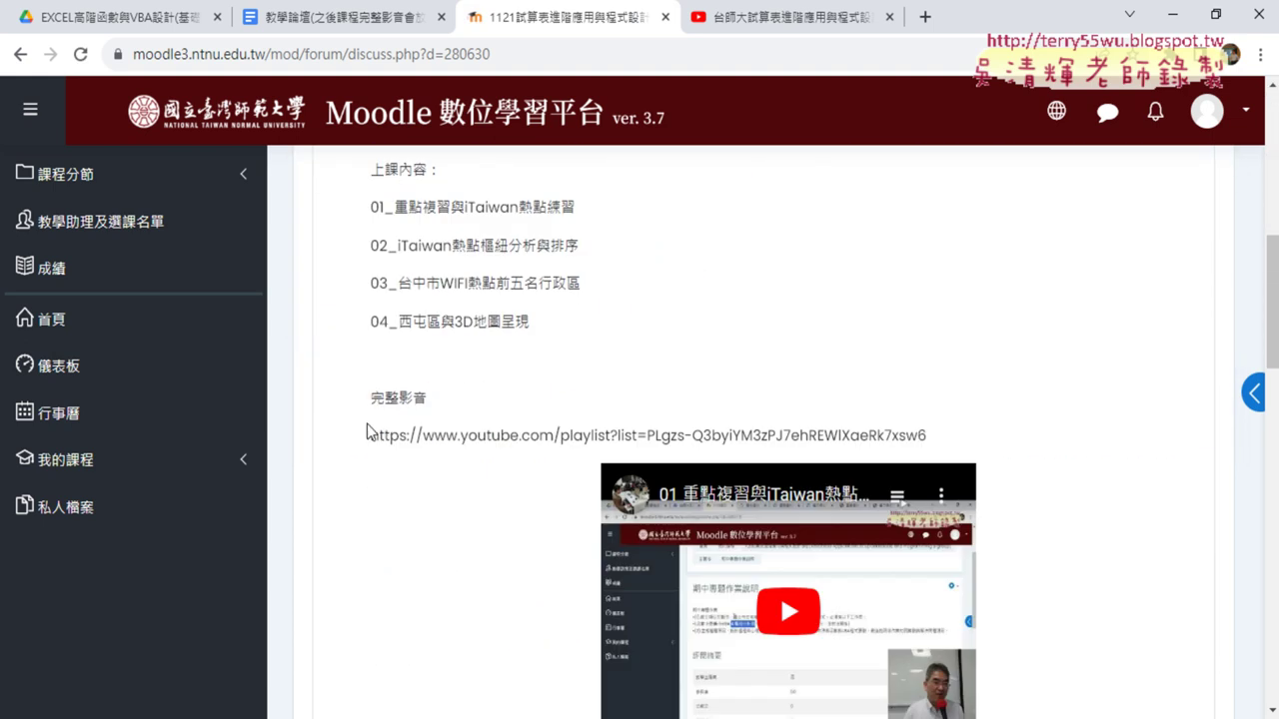
{"action": "mouse_move", "coordinate": [371, 169]}
{"action": "left_mouse_down"}
{"action": "mouse_move", "coordinate": [977, 441]}
{"action": "mouse_move", "coordinate": [669, 162]}
{"action": "left_mouse_up"}
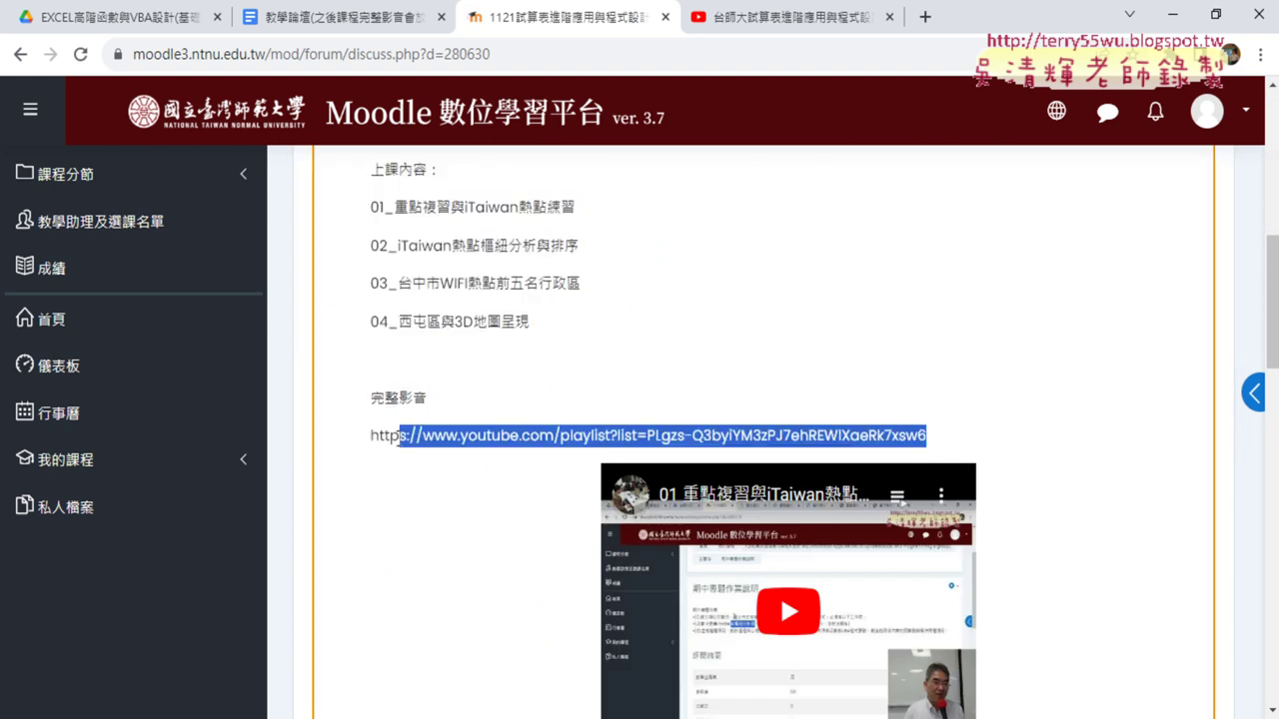
{"action": "left_click", "coordinate": [764, 22]}
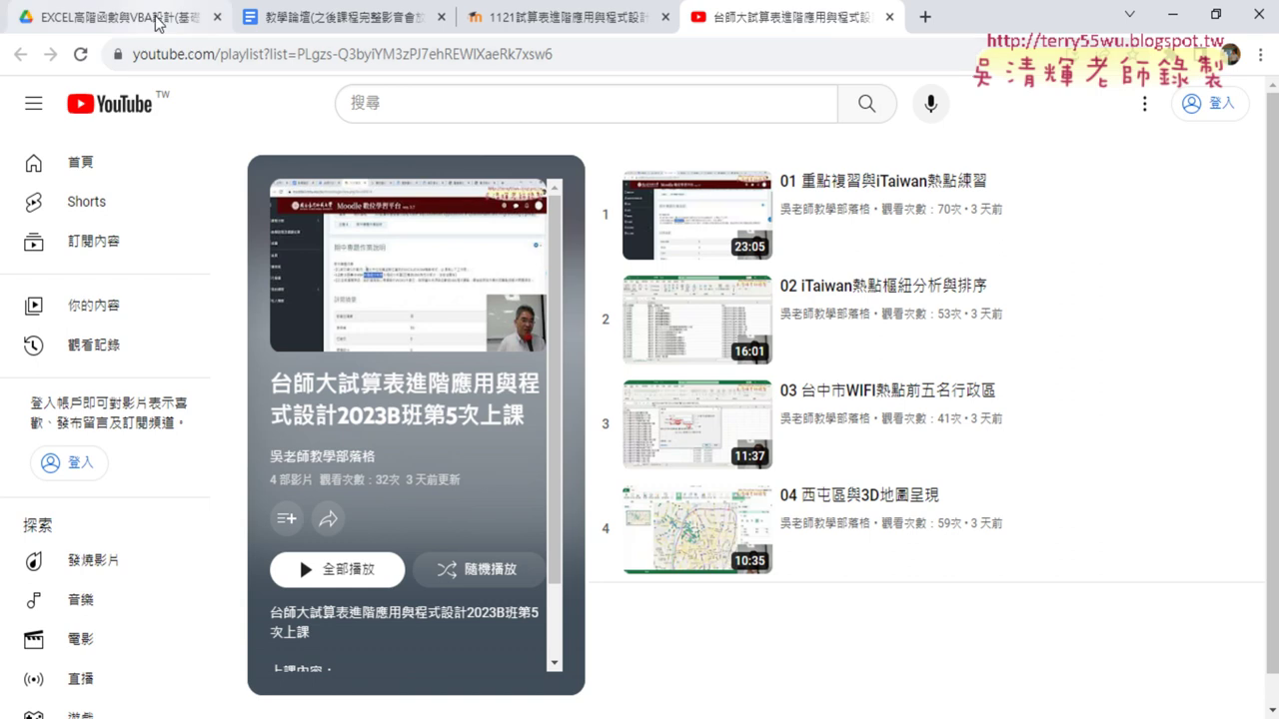
Step: Switch back to the EXCEL高階函數與VBA設計 course folder in Google Drive
{"action": "left_click", "coordinate": [157, 22]}
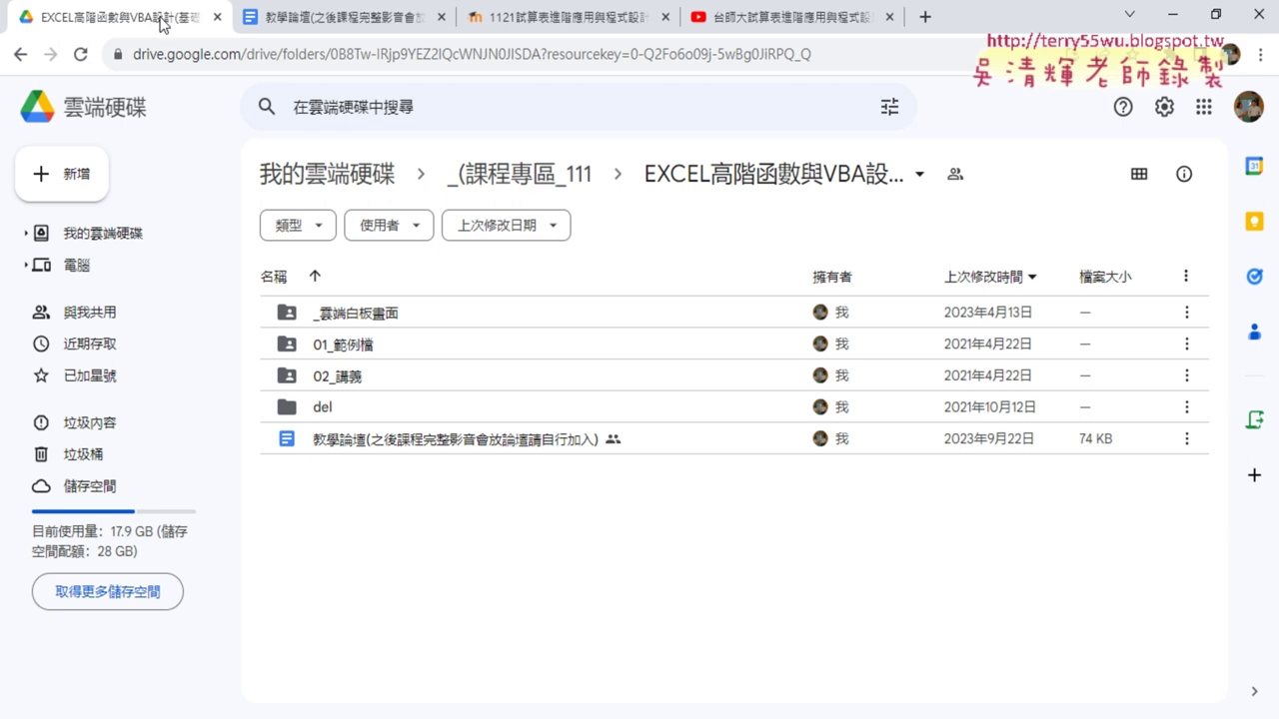
Step: Open 151擷取括弧內字串.docx from _雲端白板畫面 > 01_文字與資料函數 in Google Docs
{"action": "left_click", "coordinate": [457, 311]}
{"action": "double_click", "coordinate": [456, 312]}
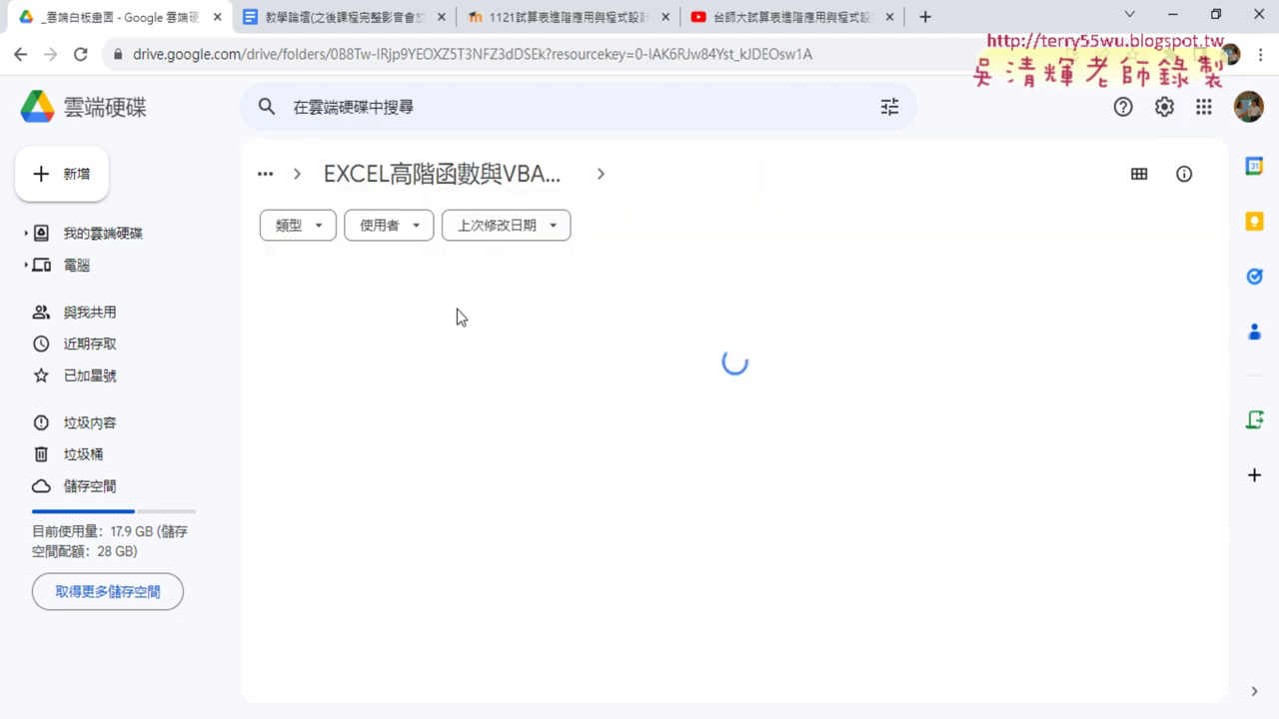
{"action": "double_click", "coordinate": [451, 316]}
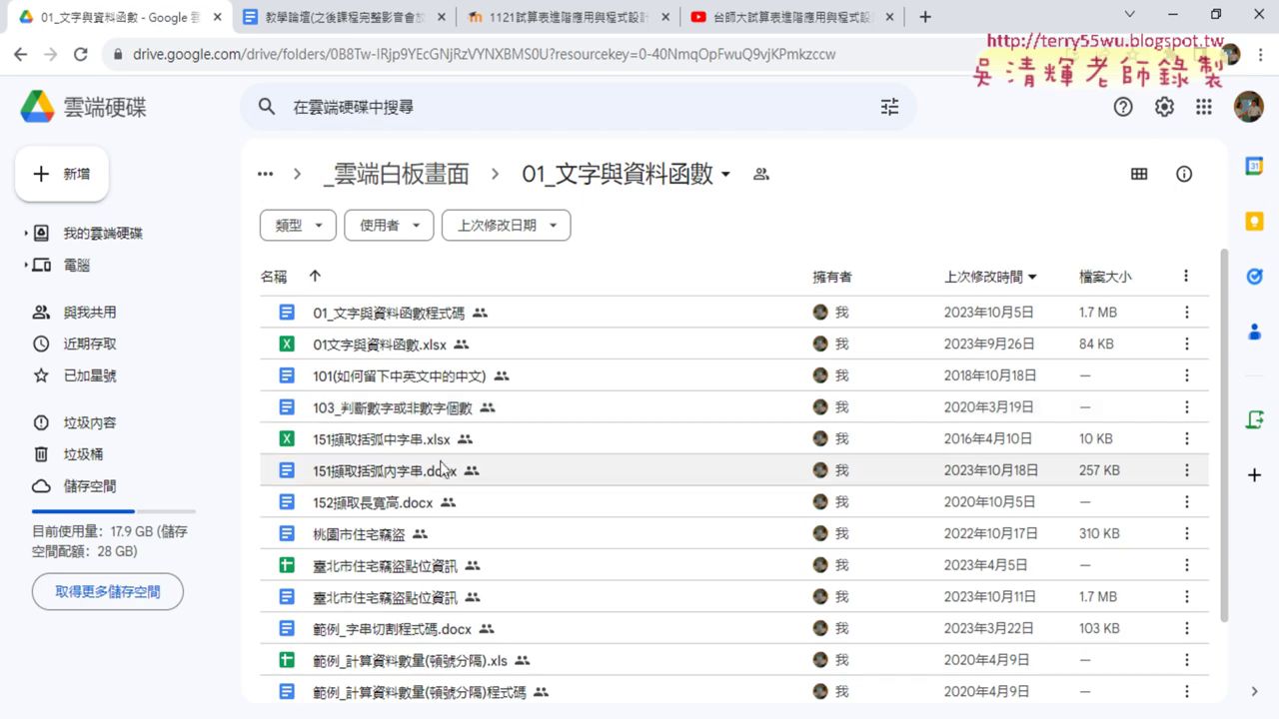
{"action": "double_click", "coordinate": [421, 476]}
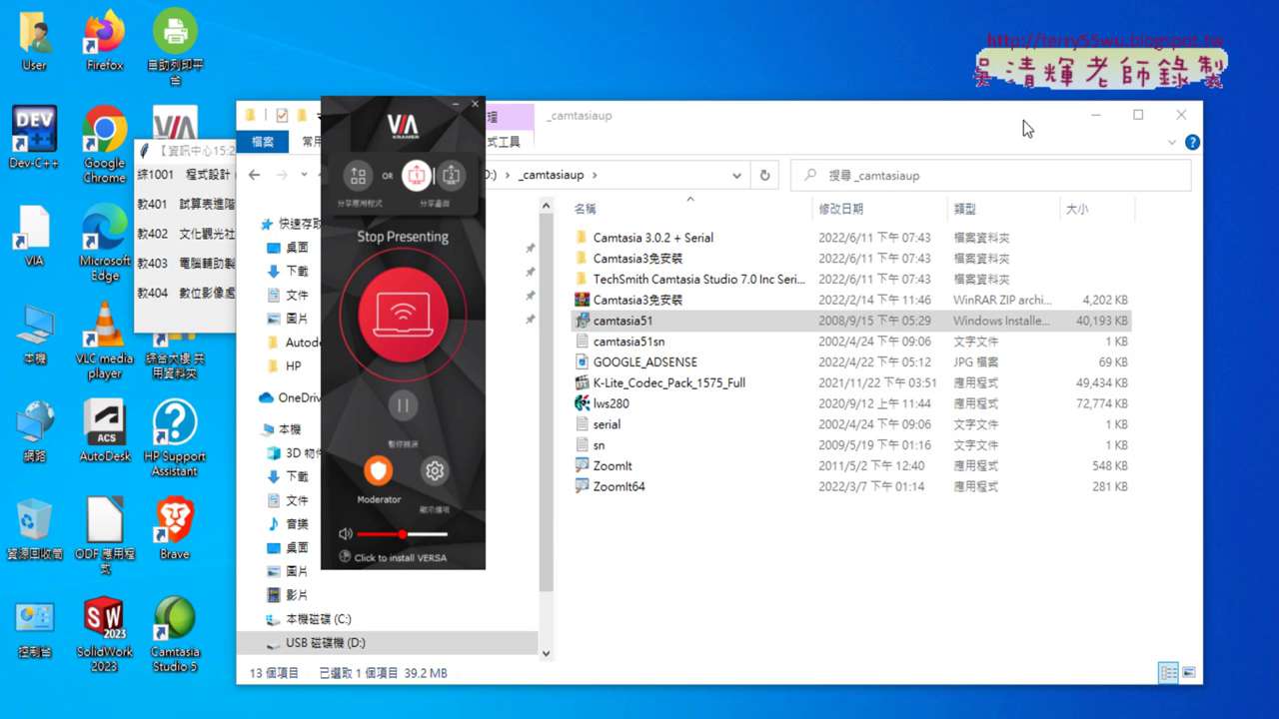
Step: Open 151擷取括弧中字串.xlsx from D:\(_上課資料_)_112\...\範例檔(師大11189)\01文字與資料函數 in Excel
{"action": "left_click_drag", "start_coordinate": [1023, 120], "coordinate": [943, 108]}
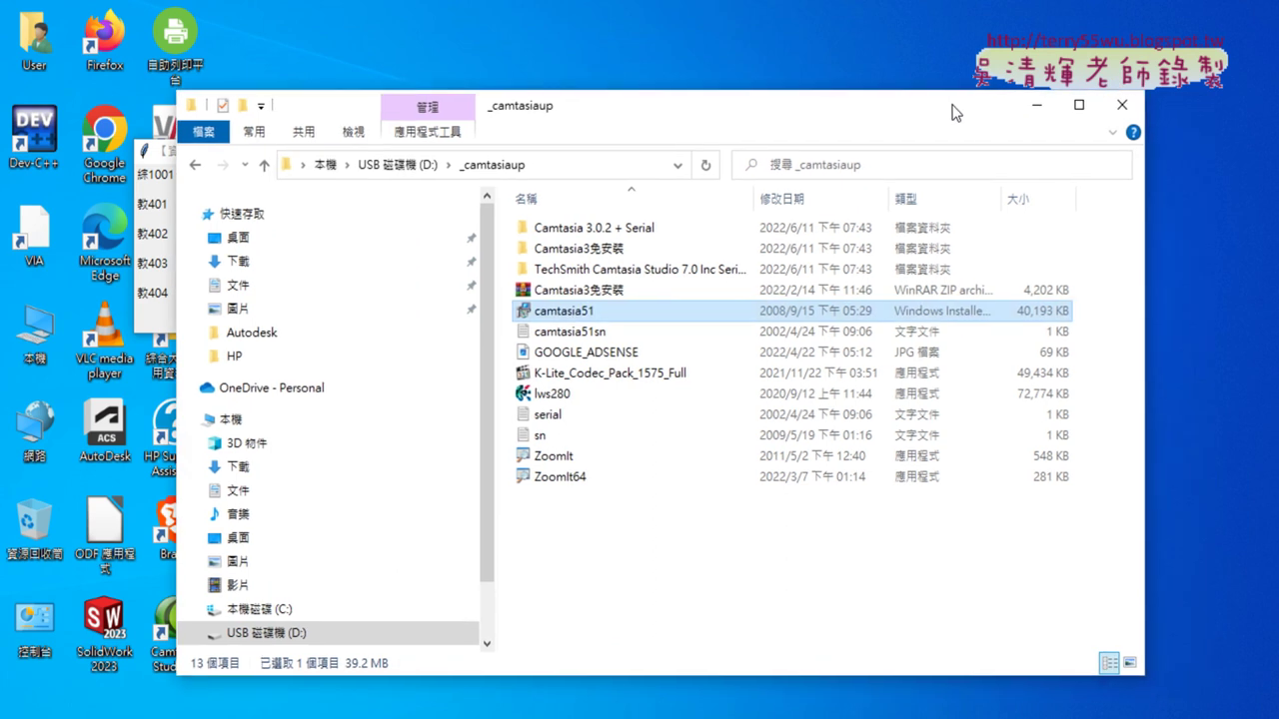
{"action": "left_click", "coordinate": [390, 167]}
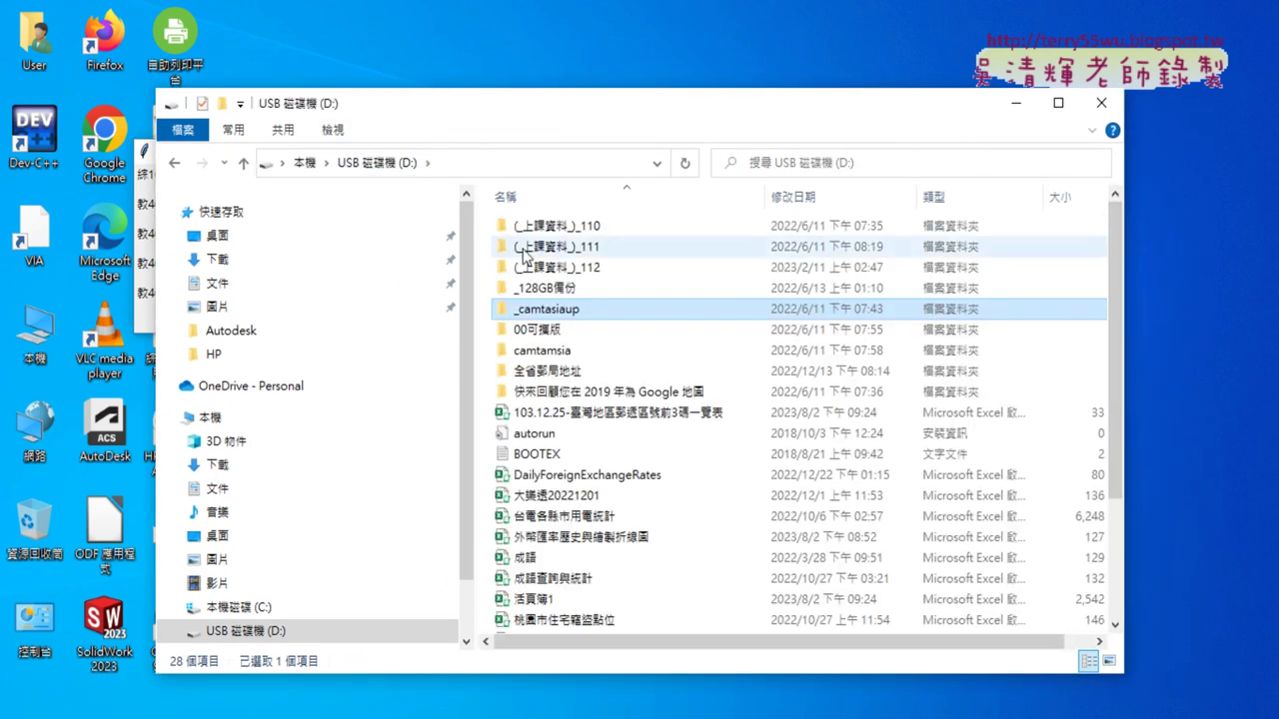
{"action": "double_click", "coordinate": [591, 267]}
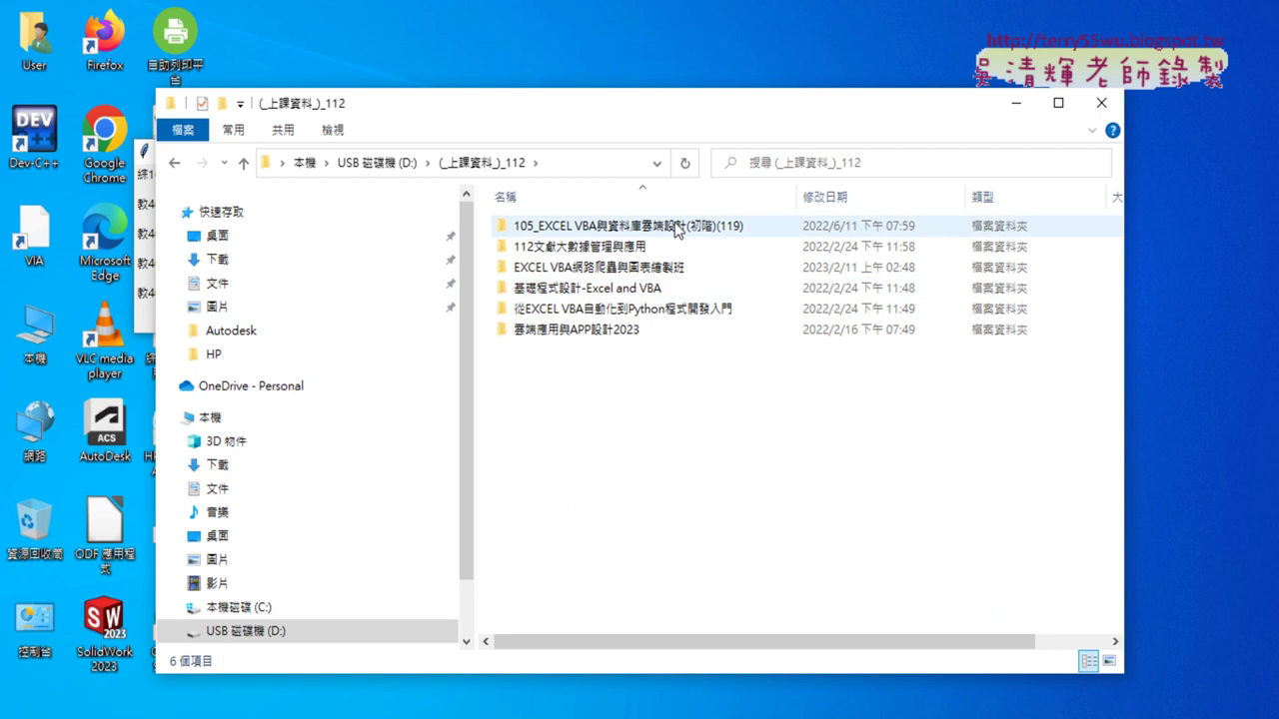
{"action": "double_click", "coordinate": [658, 288]}
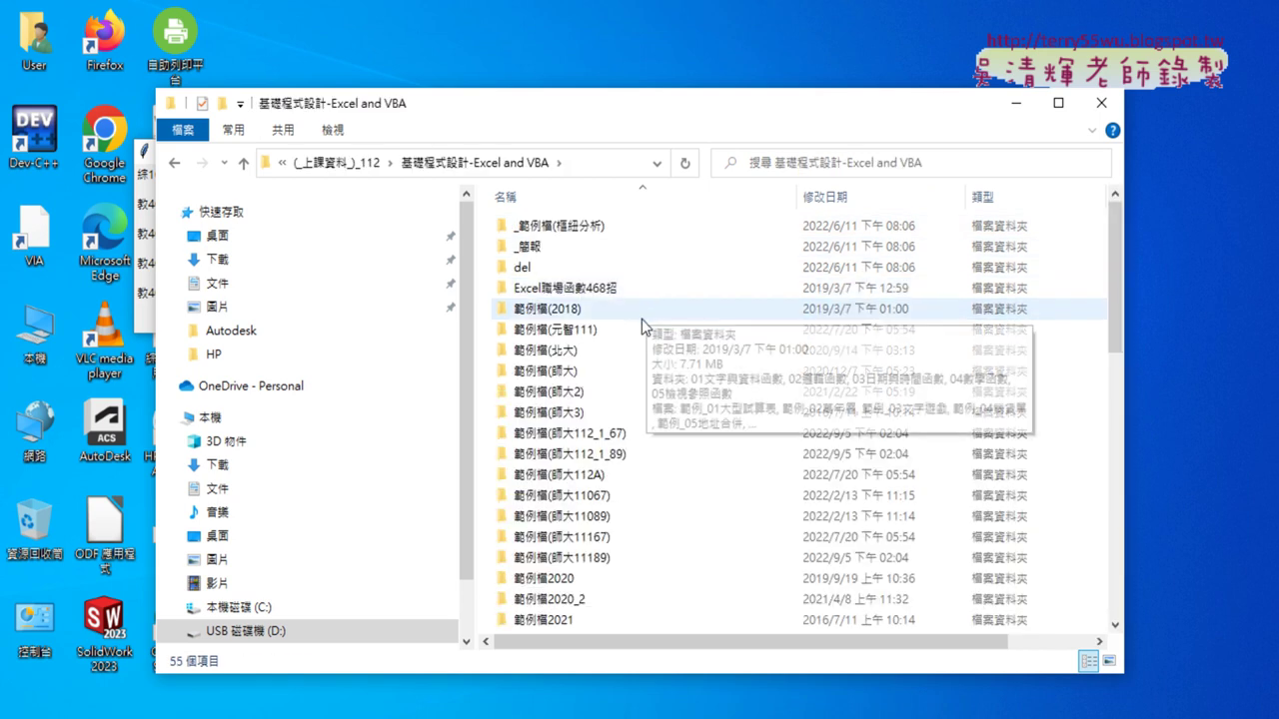
{"action": "scroll", "coordinate": [624, 450], "scroll_direction": "down", "scroll_amount": 1}
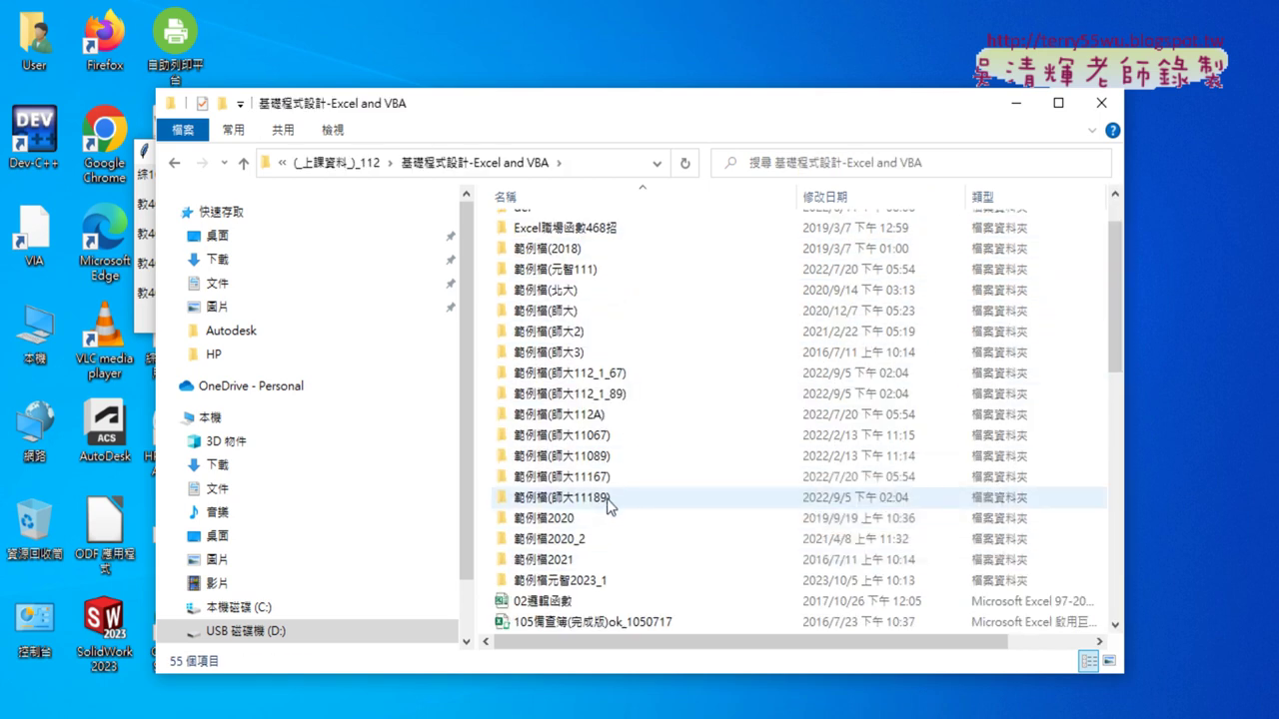
{"action": "double_click", "coordinate": [607, 497]}
{"action": "double_click", "coordinate": [599, 226]}
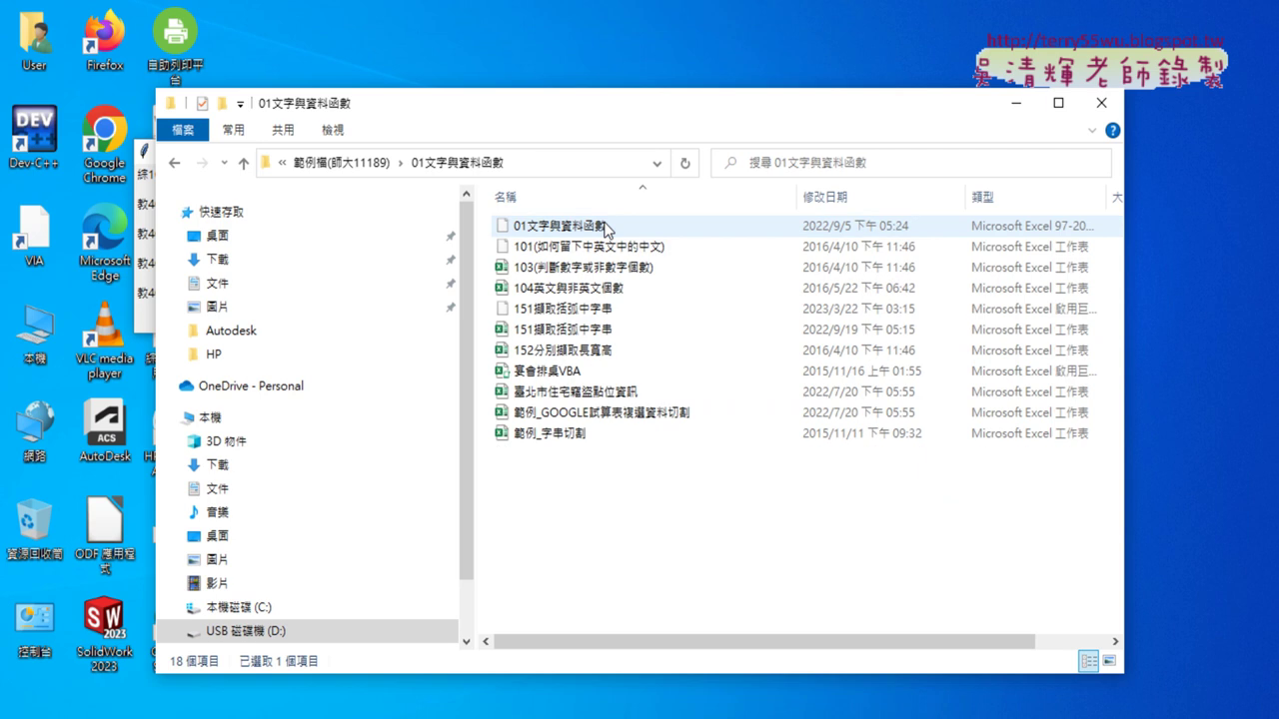
{"action": "left_click", "coordinate": [578, 315]}
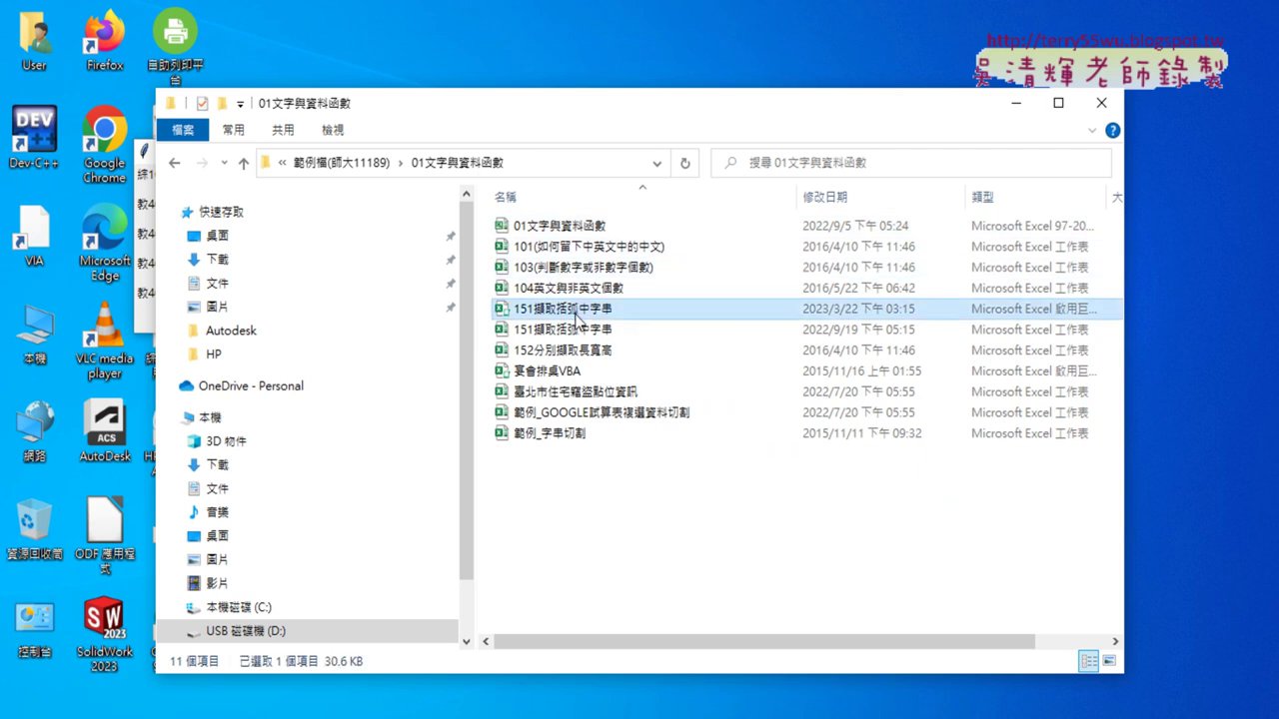
{"action": "double_click", "coordinate": [615, 328]}
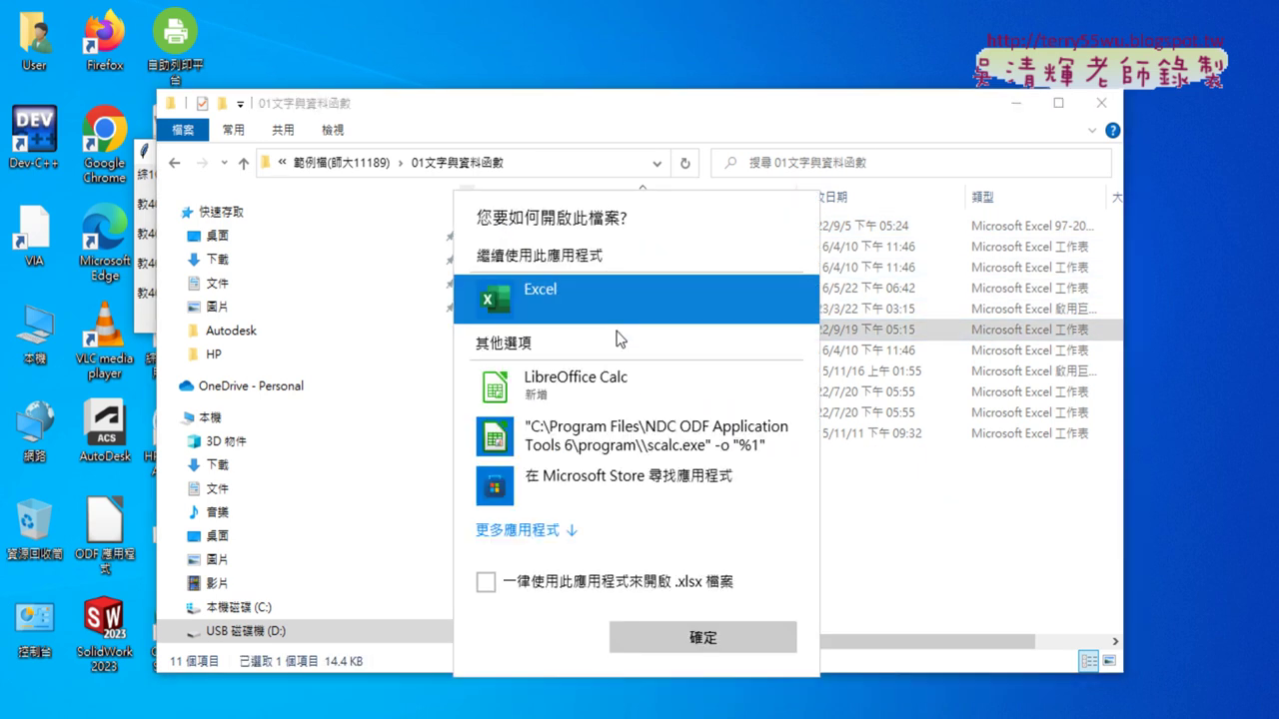
{"action": "left_click", "coordinate": [704, 640]}
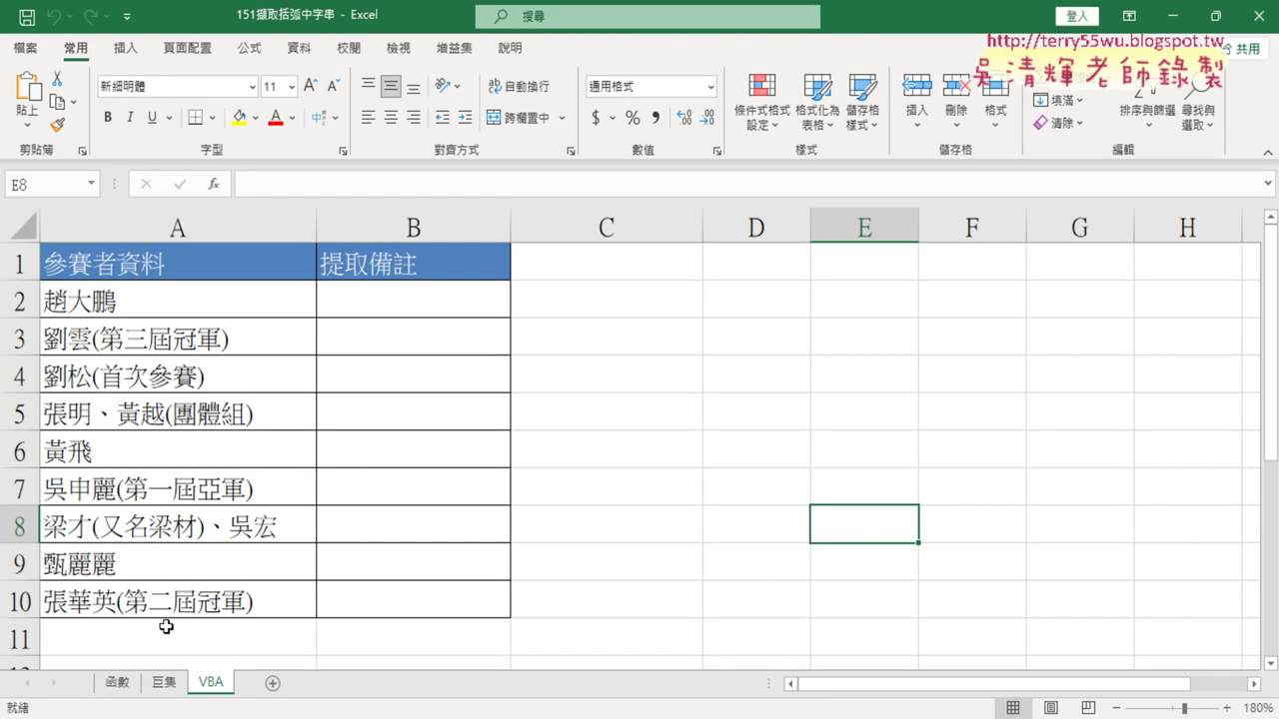
Step: On the 函數 sheet, clear B2:B10, then undo to restore the extraction formulas
{"action": "left_click", "coordinate": [118, 687]}
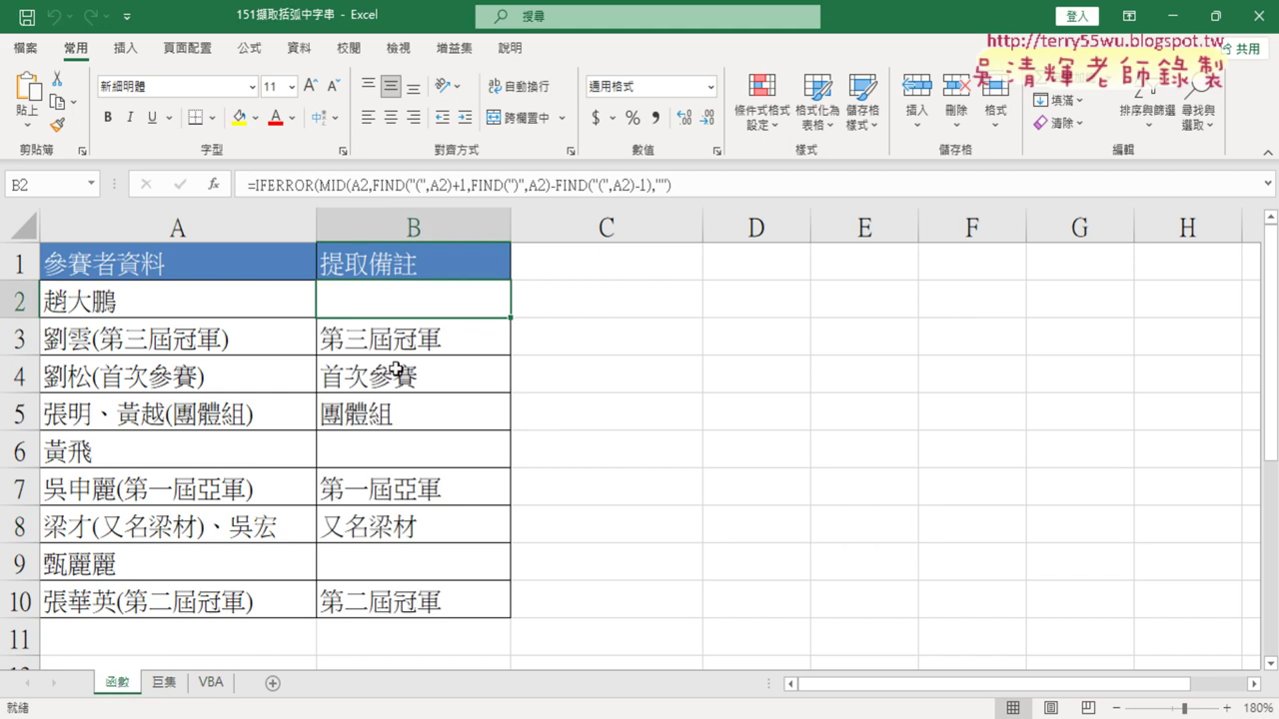
{"action": "left_click_drag", "start_coordinate": [450, 302], "coordinate": [453, 590]}
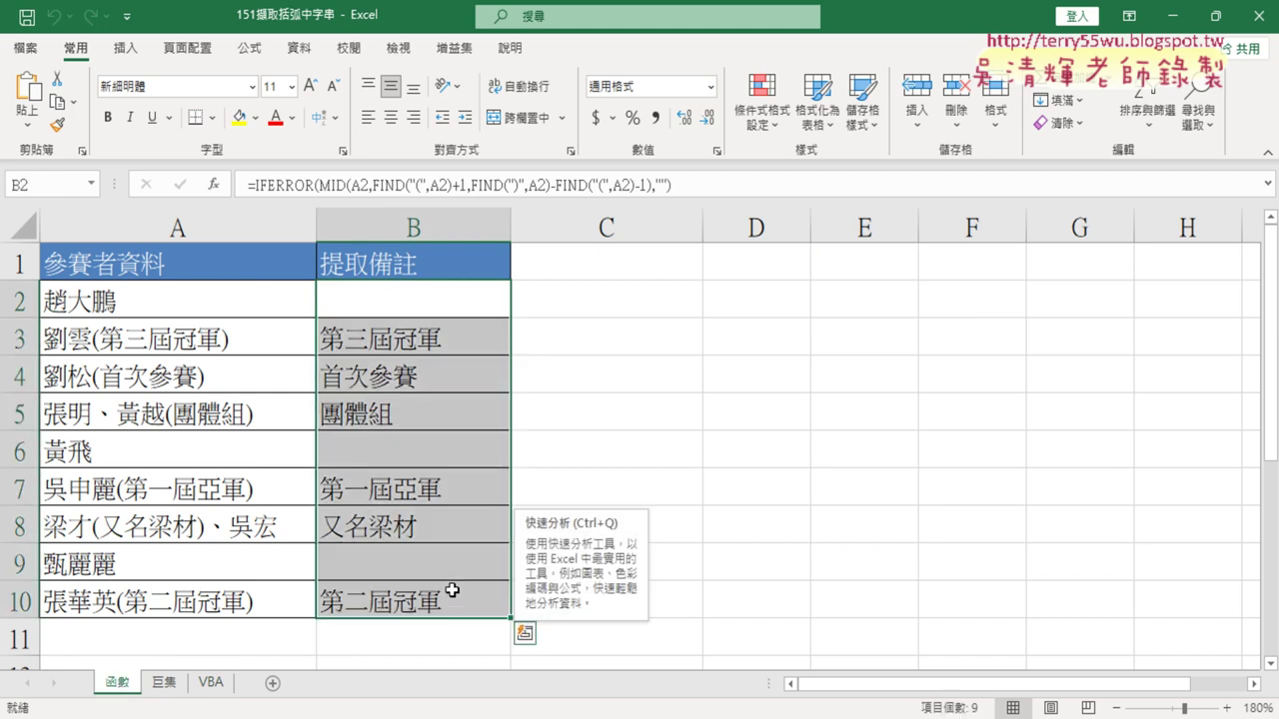
{"action": "key", "text": "Delete"}
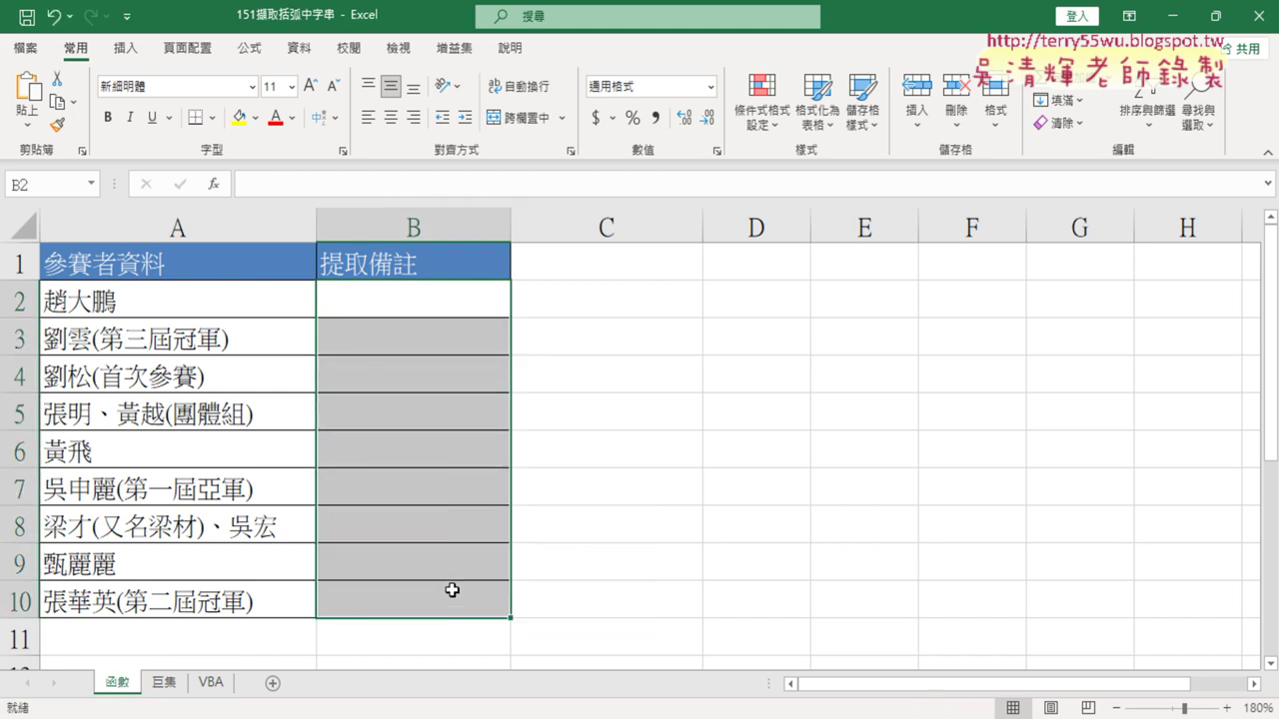
{"action": "key", "text": "ctrl+z"}
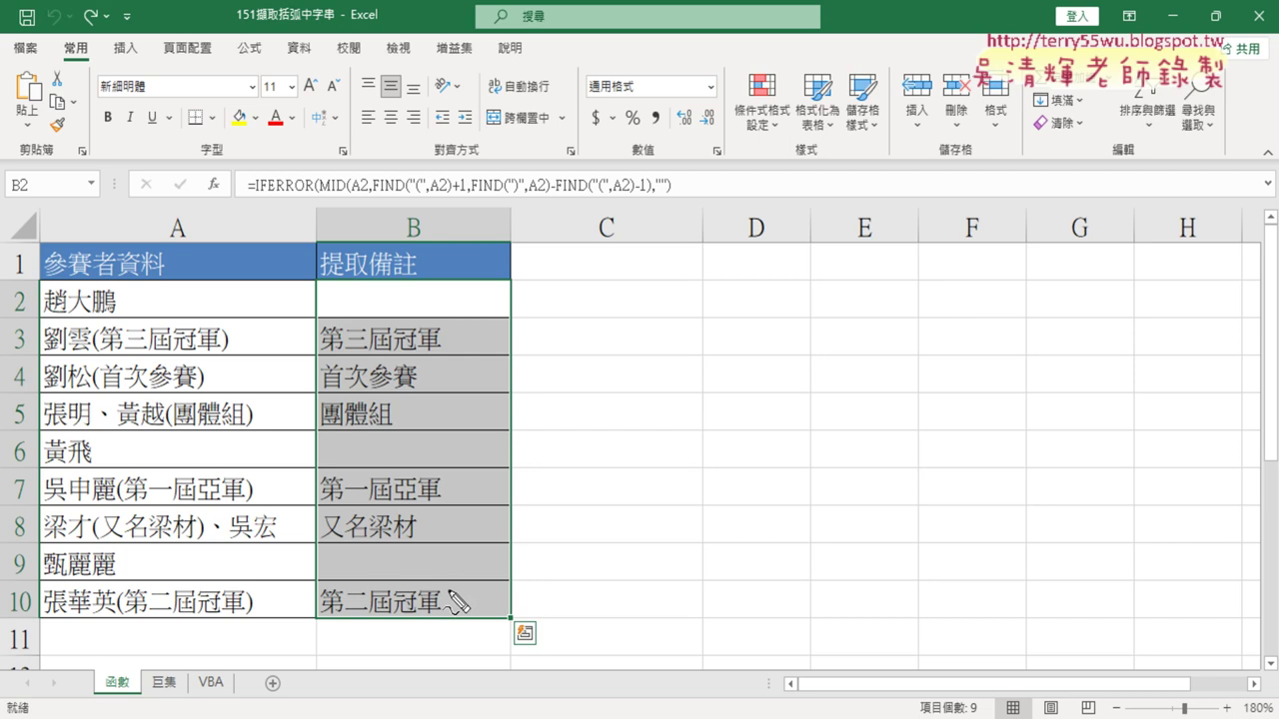
Step: Drag-select cells in columns A and B of the 函數 sheet
{"action": "mouse_move", "coordinate": [459, 632]}
{"action": "left_mouse_down"}
{"action": "mouse_move", "coordinate": [297, 545]}
{"action": "mouse_move", "coordinate": [444, 639]}
{"action": "left_mouse_up"}
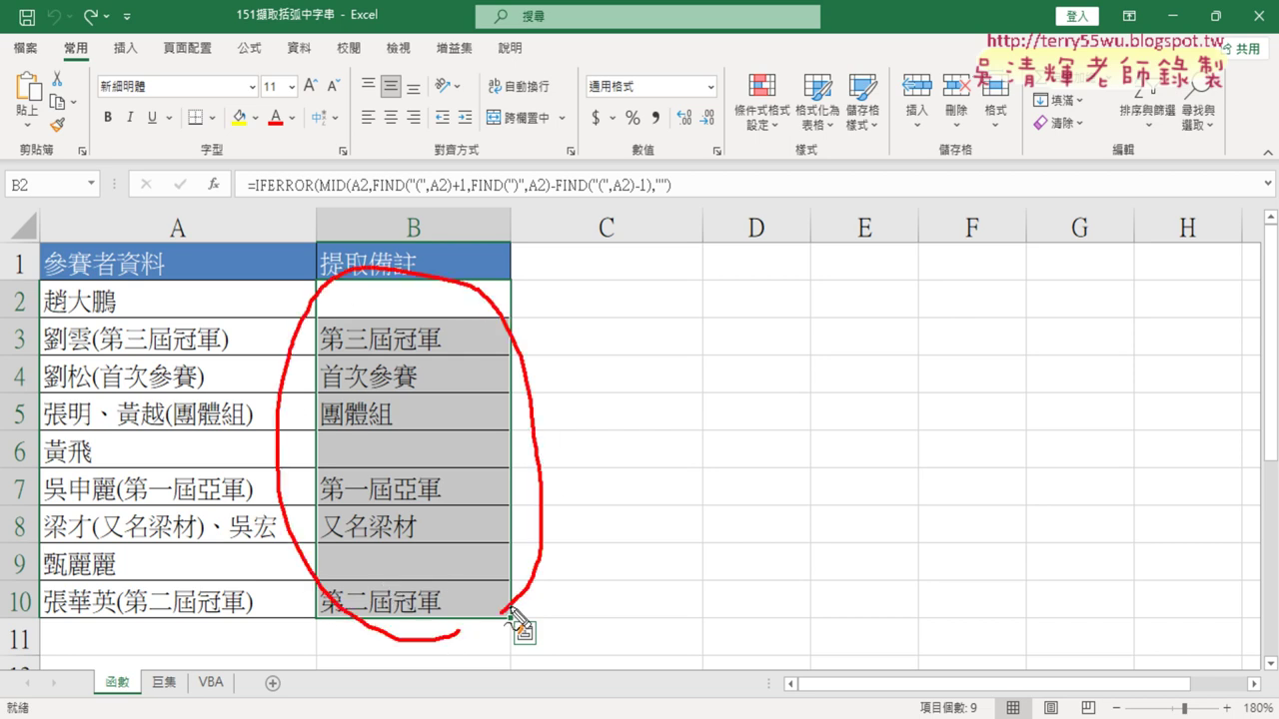
{"action": "left_click_drag", "start_coordinate": [100, 352], "coordinate": [205, 348]}
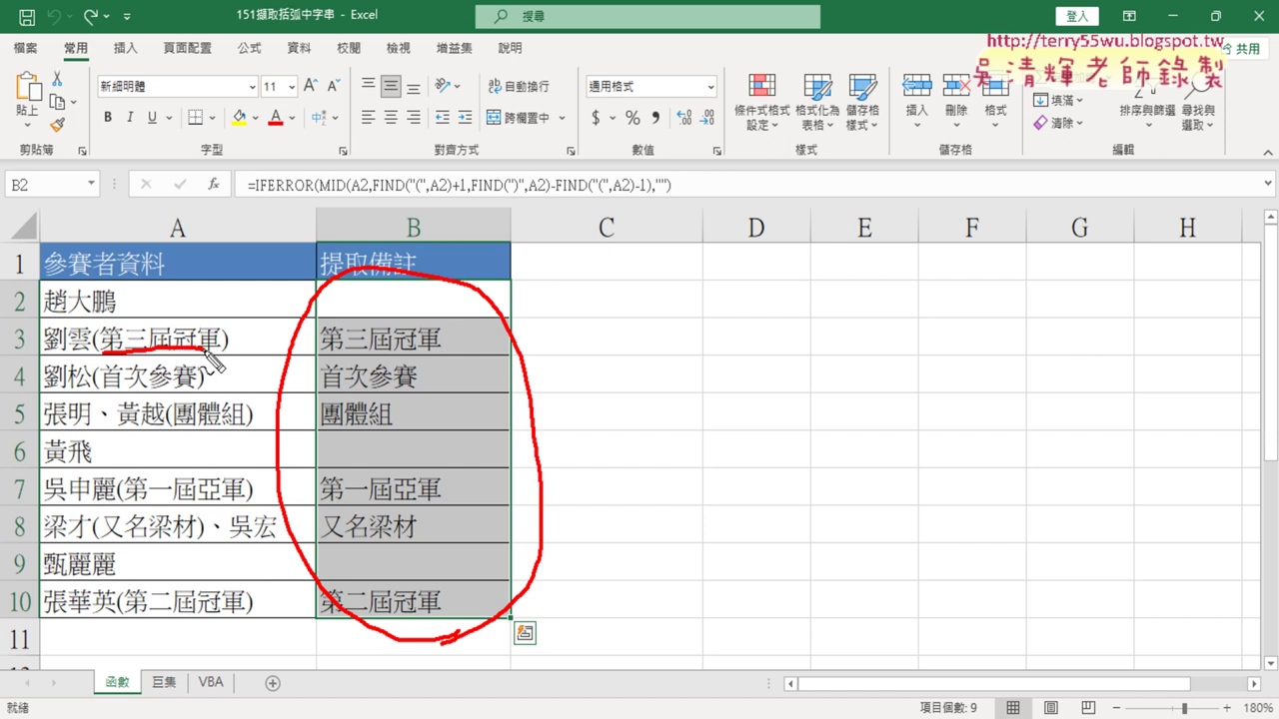
{"action": "left_click_drag", "start_coordinate": [182, 238], "coordinate": [199, 247]}
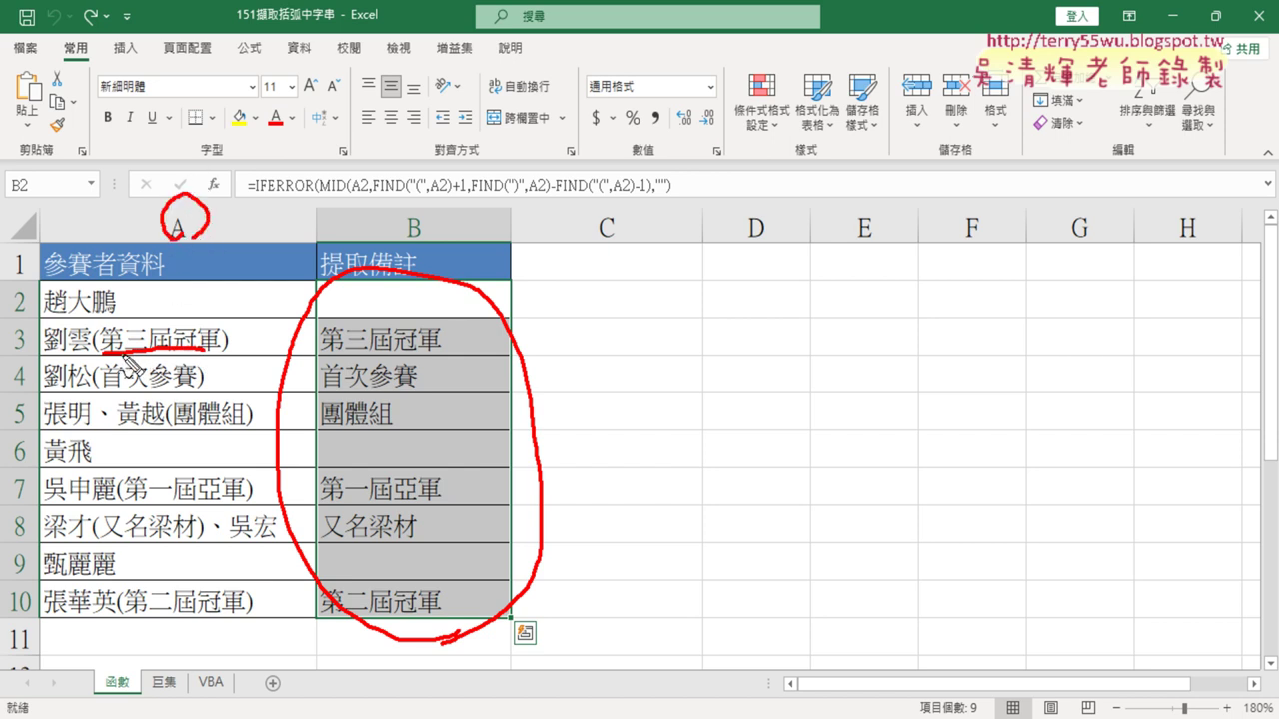
{"action": "left_click_drag", "start_coordinate": [122, 308], "coordinate": [100, 367]}
{"action": "left_click_drag", "start_coordinate": [230, 305], "coordinate": [225, 387]}
{"action": "mouse_move", "coordinate": [175, 333]}
{"action": "left_mouse_down"}
{"action": "mouse_move", "coordinate": [428, 285]}
{"action": "mouse_move", "coordinate": [420, 297]}
{"action": "mouse_move", "coordinate": [446, 268]}
{"action": "left_mouse_up"}
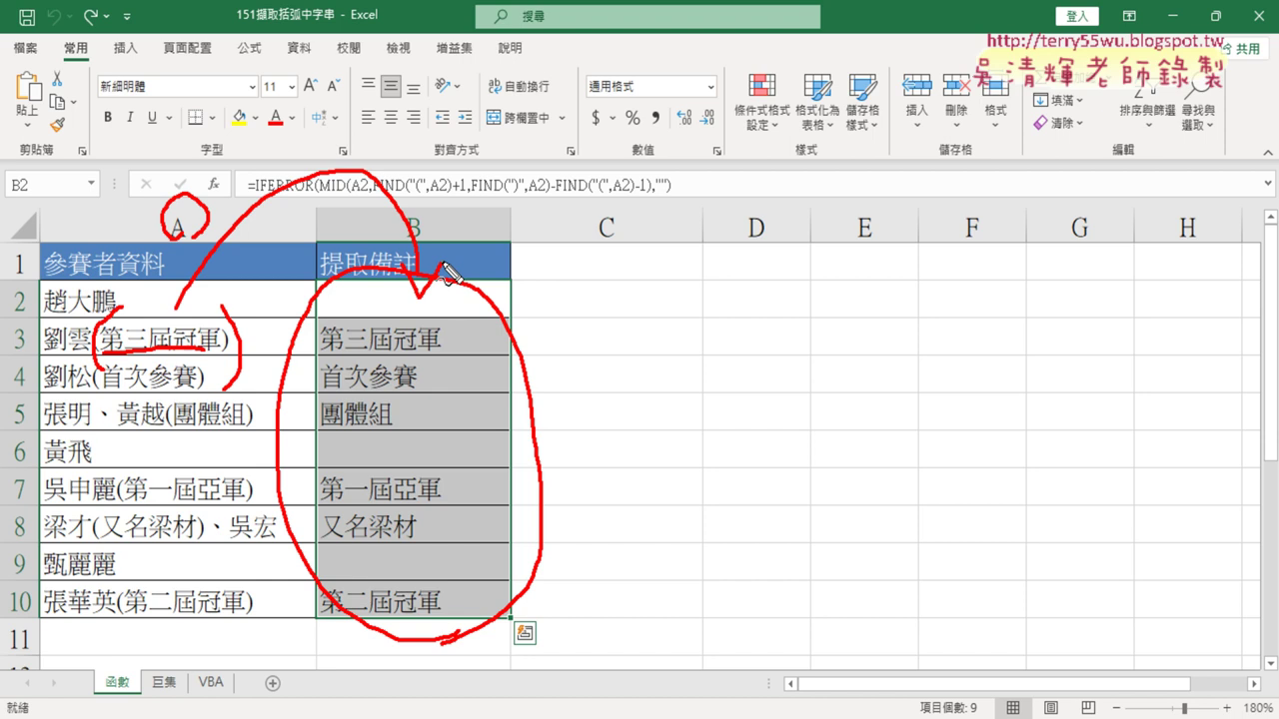
Step: Delete the extracted notes from B2:B10
{"action": "key", "text": "Escape"}
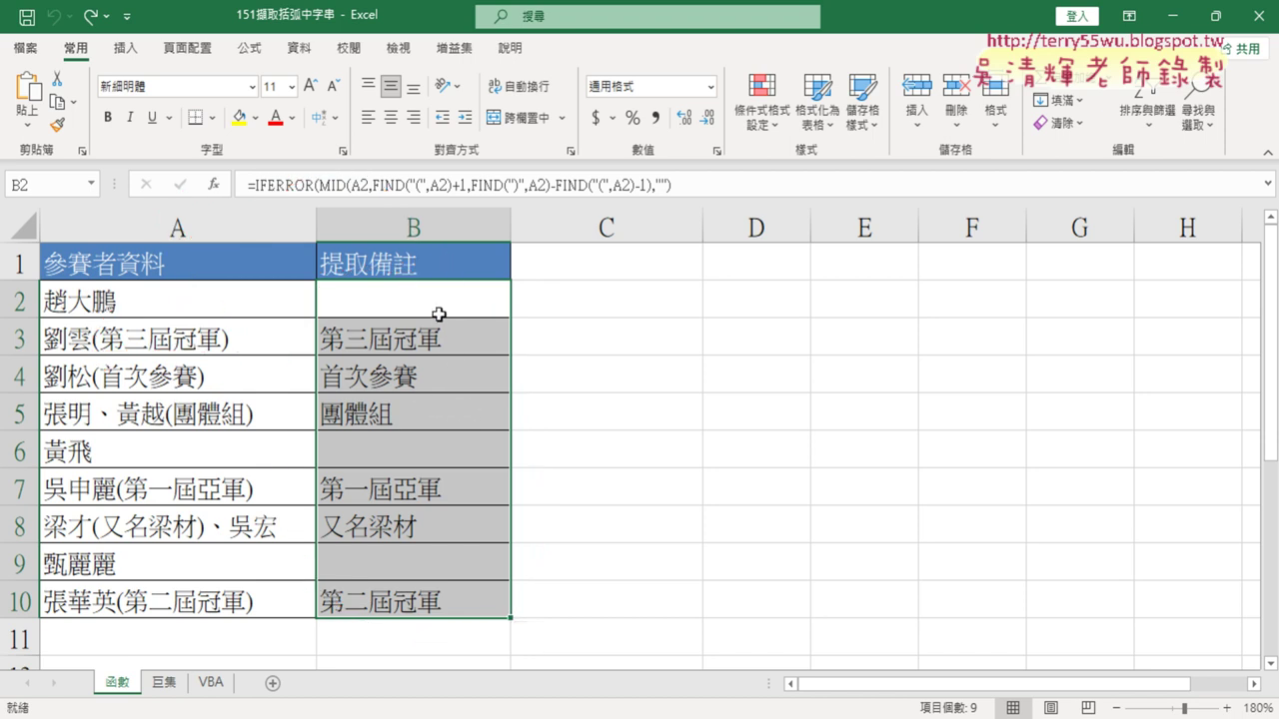
{"action": "left_click_drag", "start_coordinate": [433, 299], "coordinate": [436, 603]}
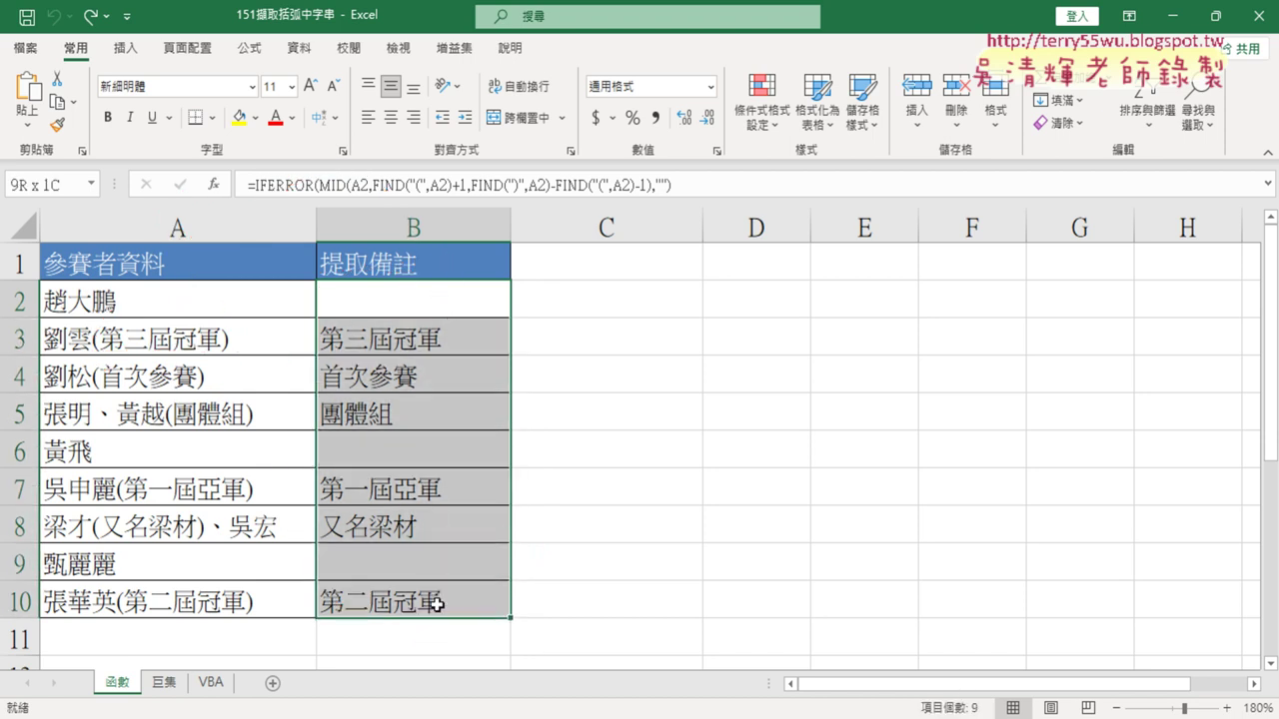
{"action": "key", "text": "Delete"}
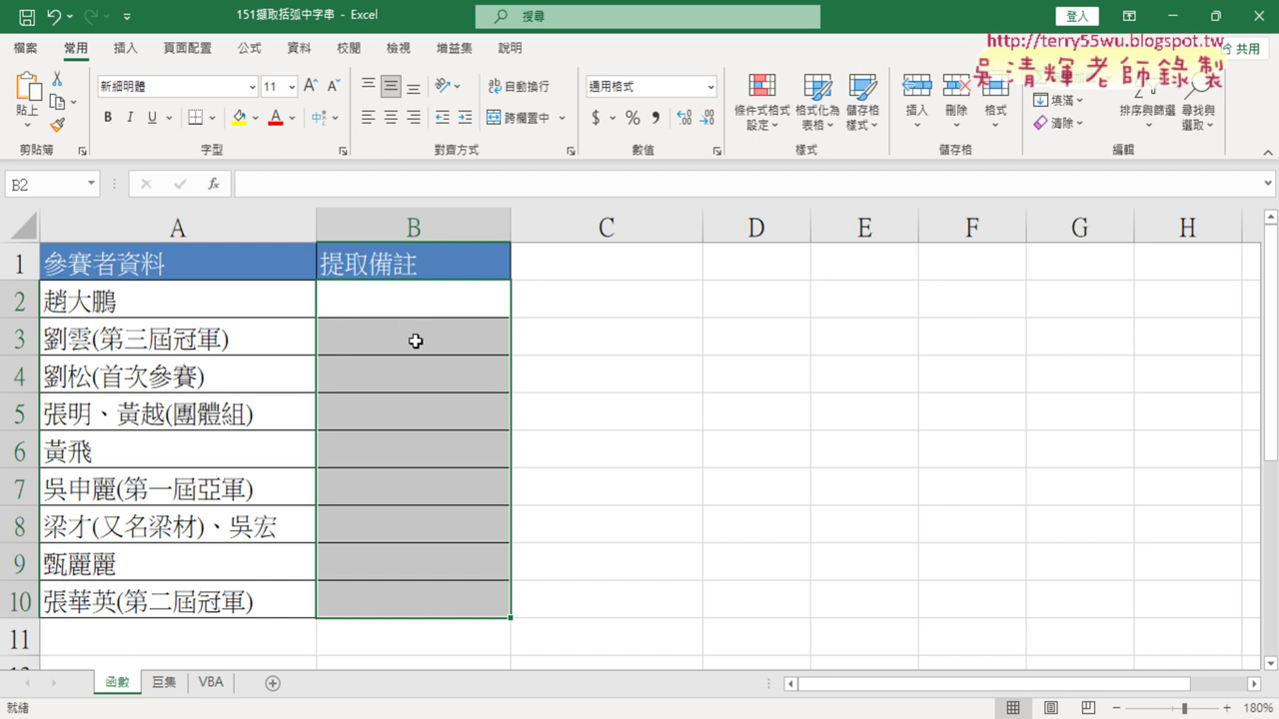
Step: Highlight the parenthesized note 第三屆冠軍 inside A3, then select B3
{"action": "left_click", "coordinate": [113, 344]}
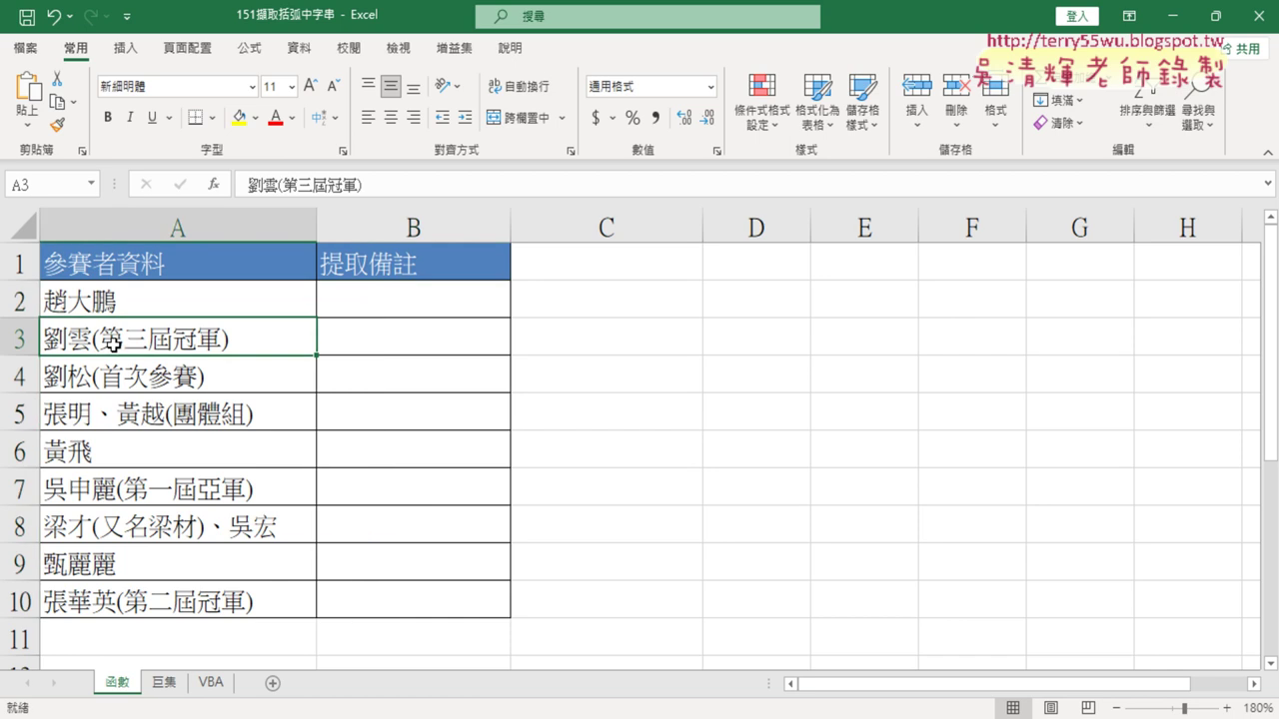
{"action": "double_click", "coordinate": [102, 339]}
{"action": "left_click_drag", "start_coordinate": [100, 339], "coordinate": [221, 339]}
{"action": "key", "text": "ctrl+c"}
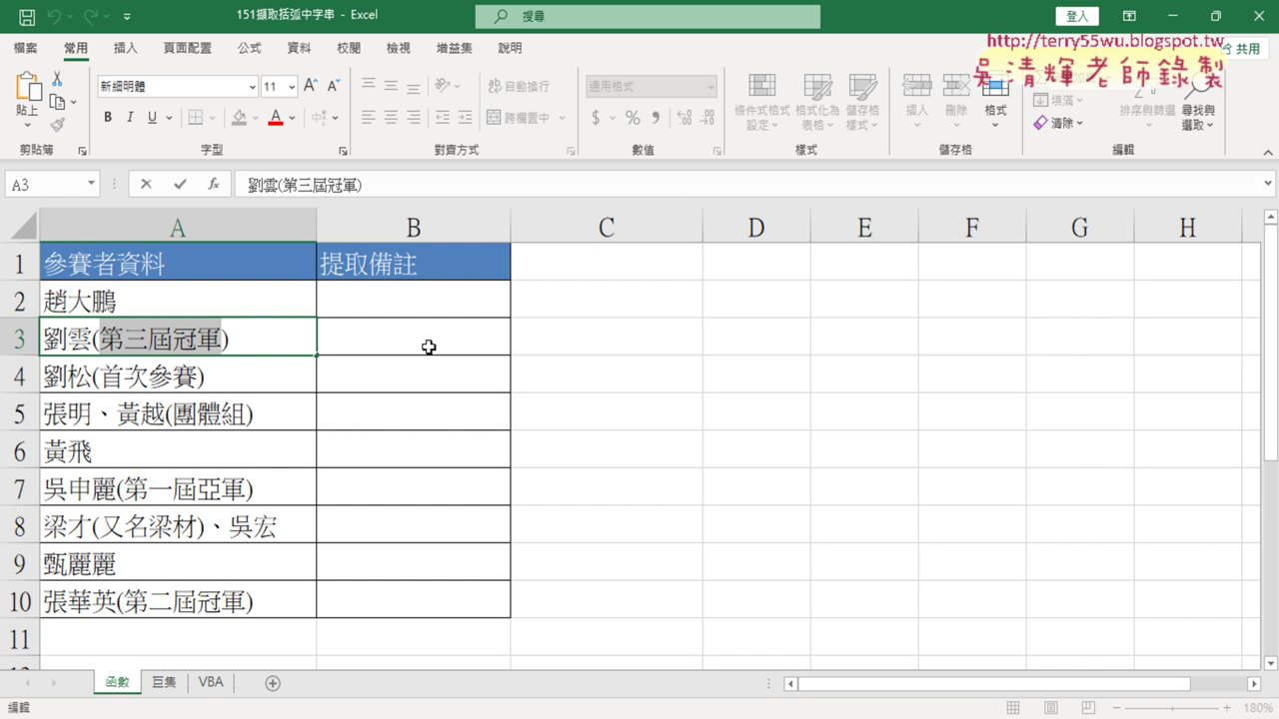
{"action": "left_click", "coordinate": [458, 333]}
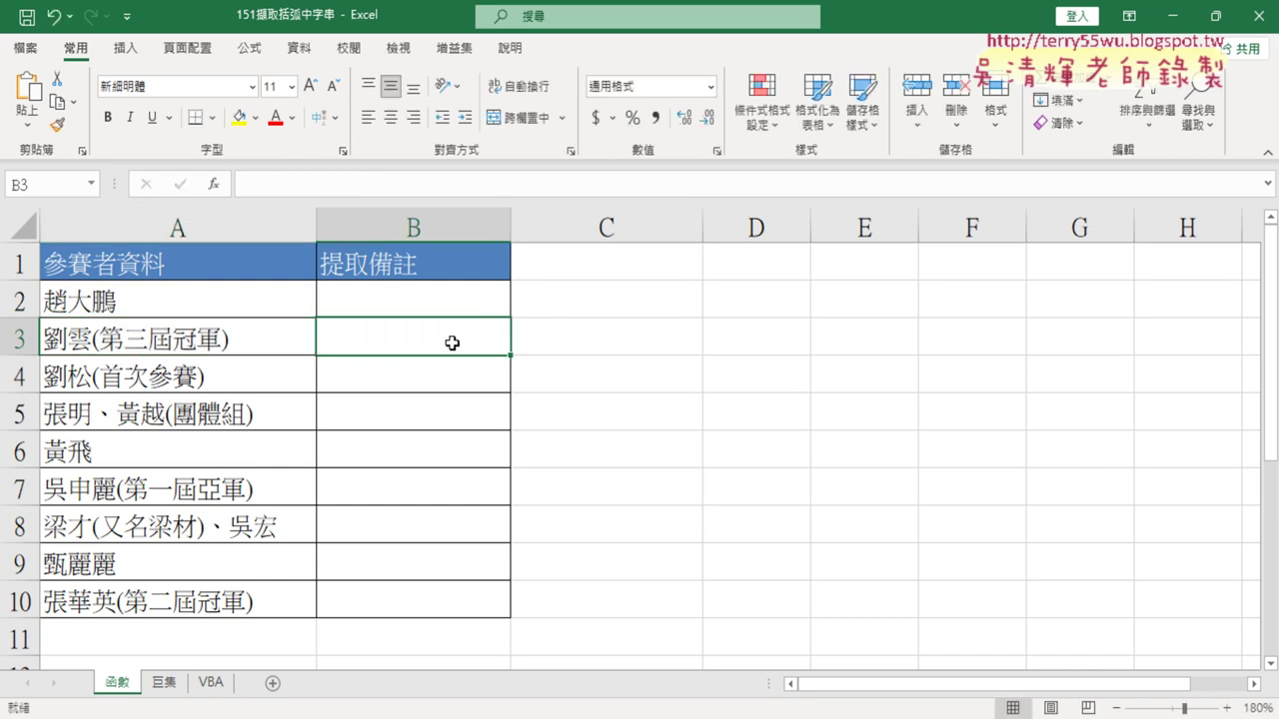
{"action": "key", "text": "ctrl+v"}
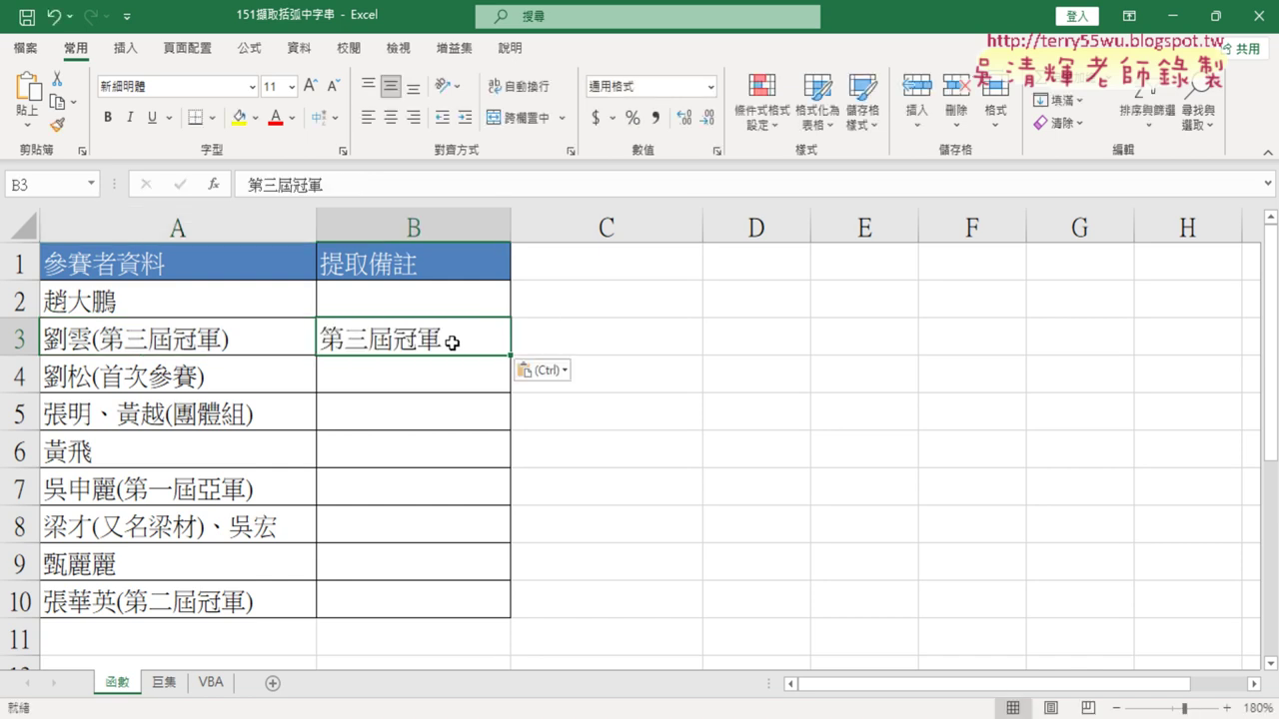
{"action": "double_click", "coordinate": [122, 379]}
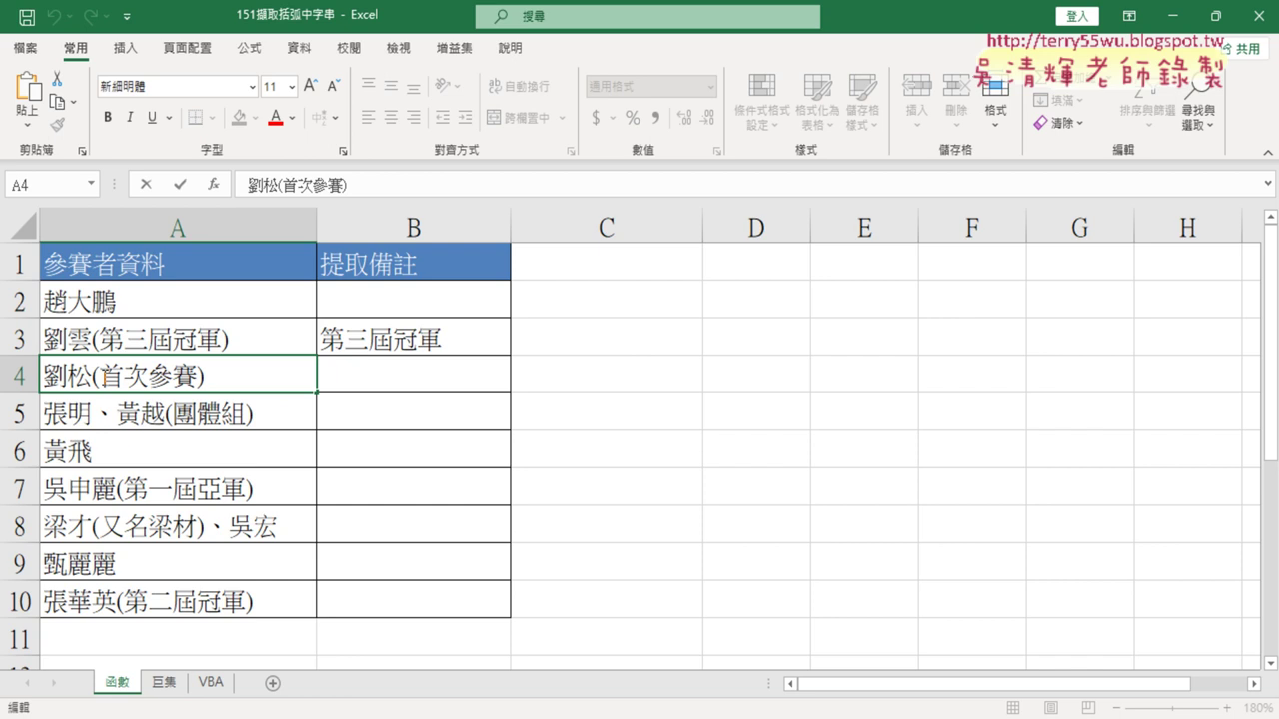
{"action": "left_click_drag", "start_coordinate": [100, 378], "coordinate": [196, 378]}
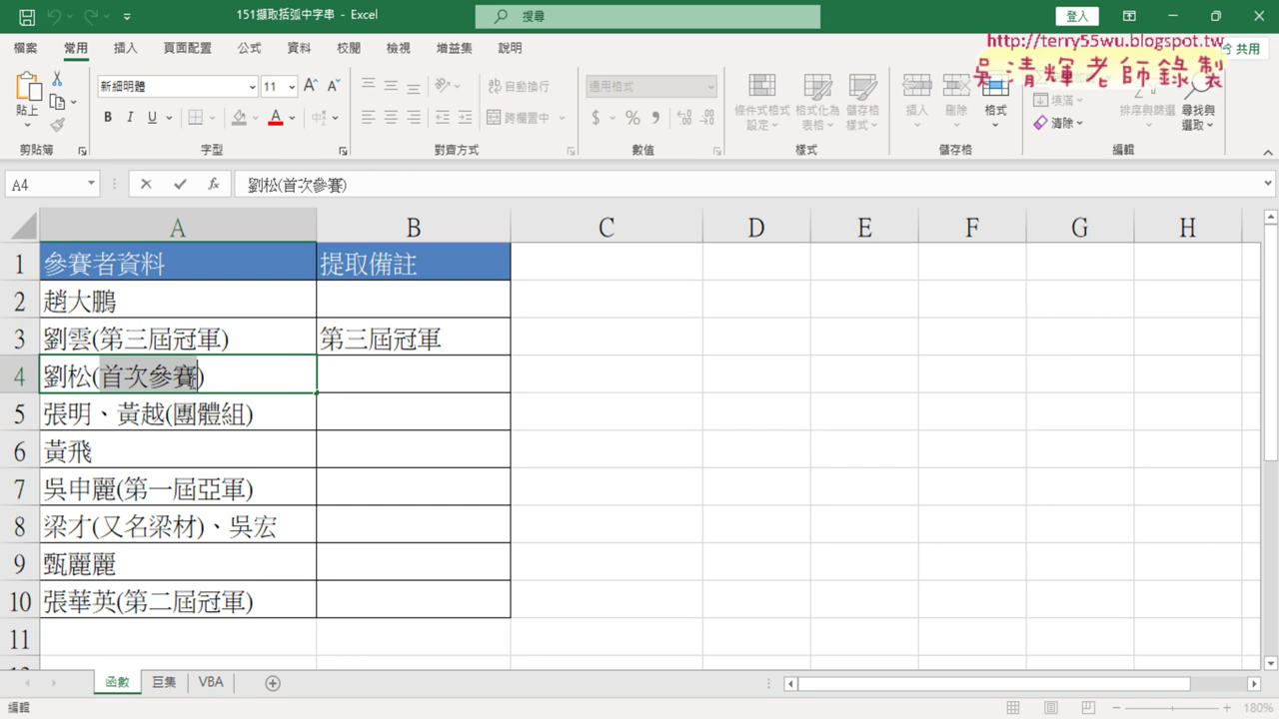
{"action": "left_click", "coordinate": [457, 391]}
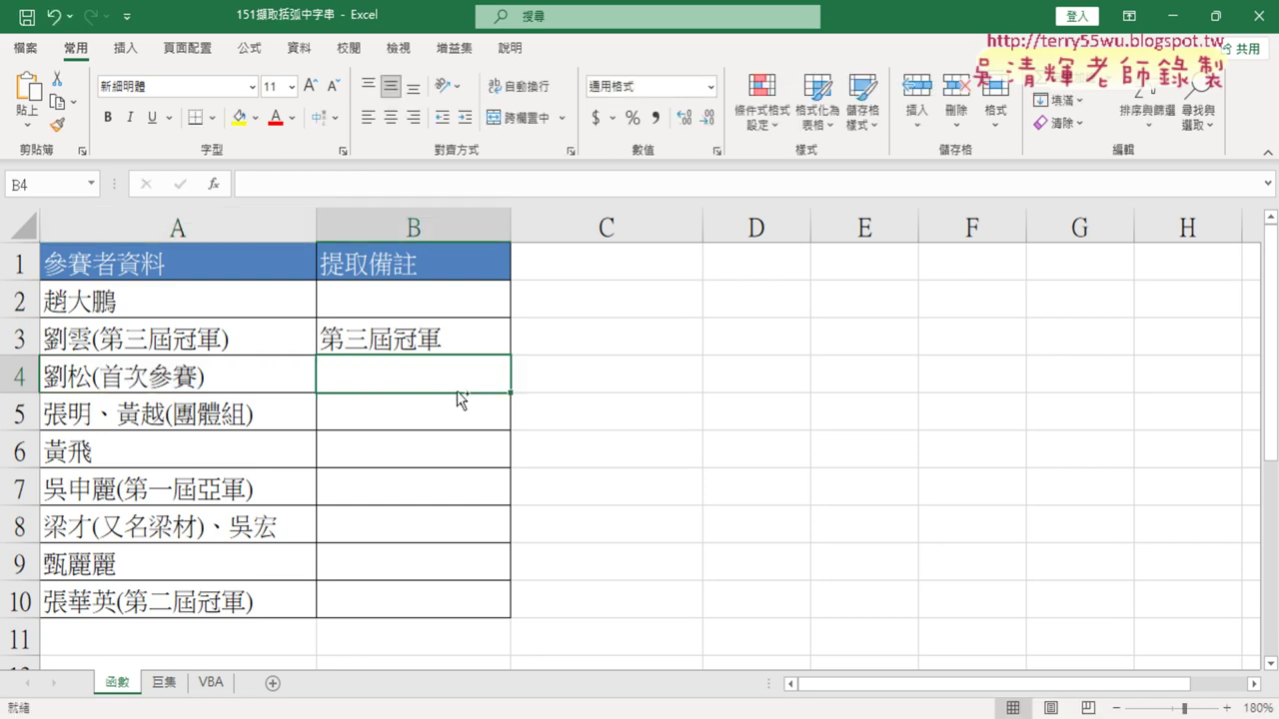
{"action": "key", "text": "ctrl+z"}
{"action": "key", "text": "ctrl+z"}
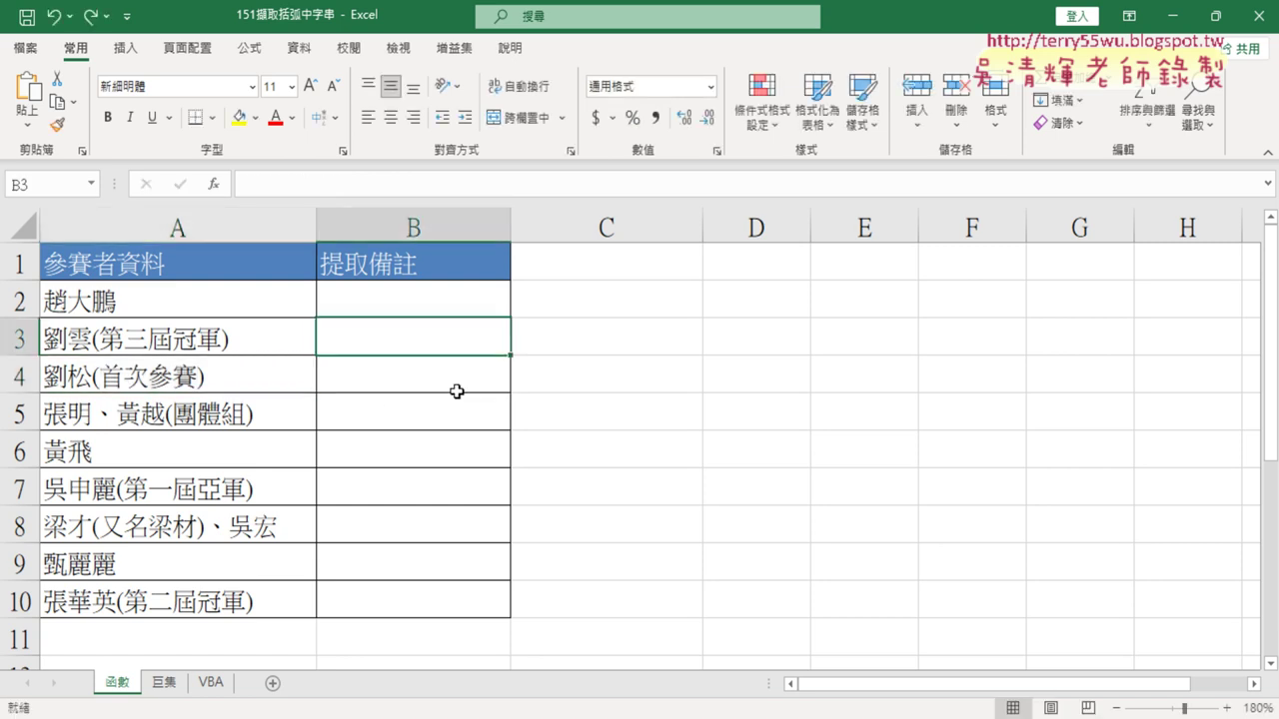
{"action": "left_click", "coordinate": [225, 343]}
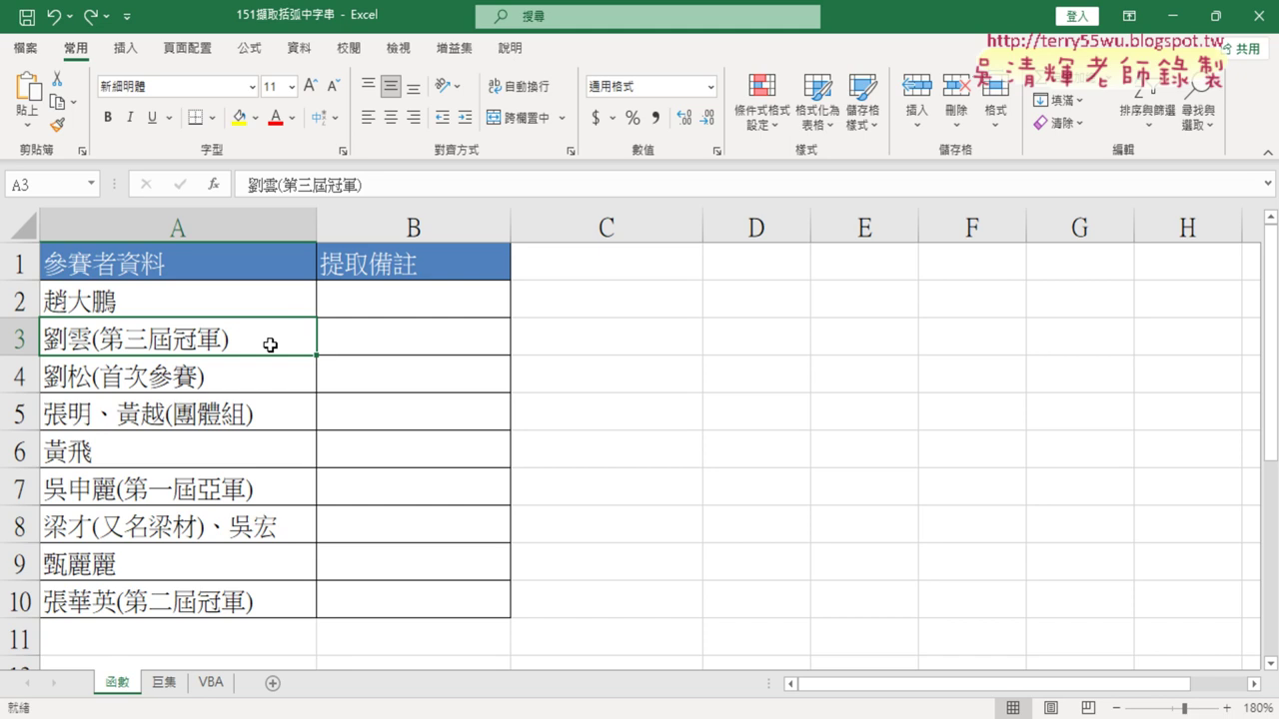
{"action": "left_click", "coordinate": [389, 343]}
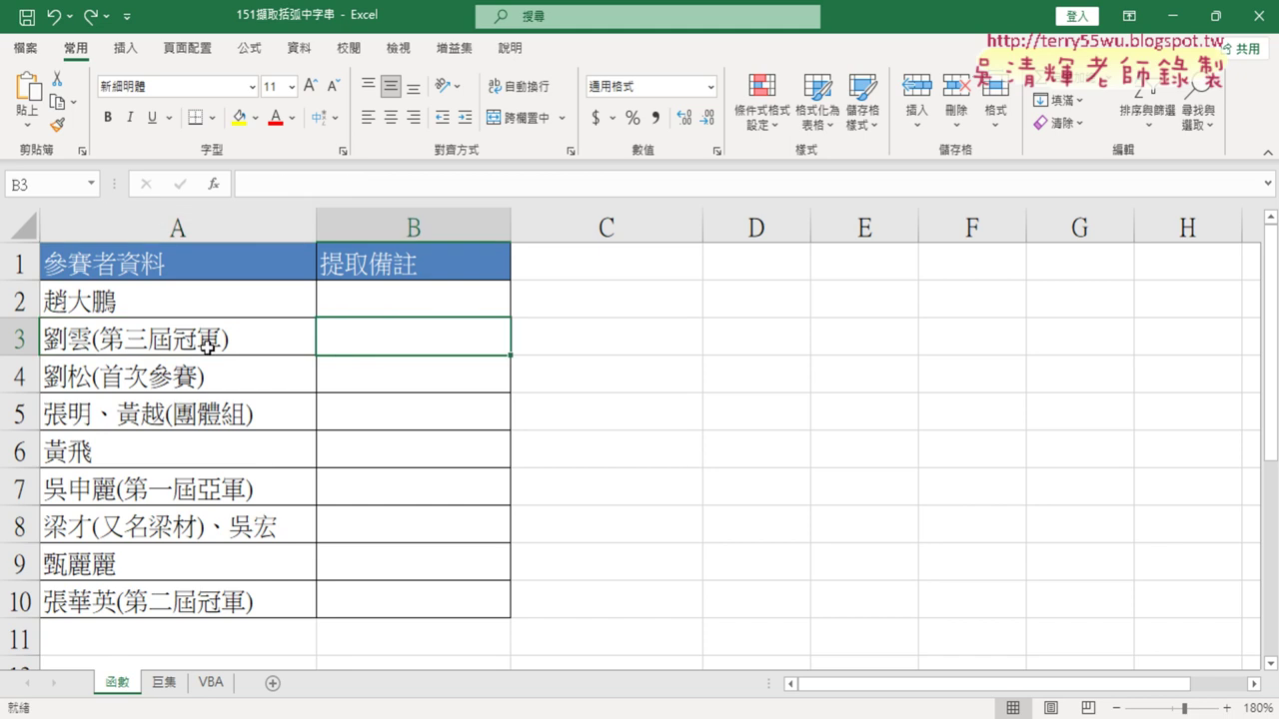
{"action": "left_click", "coordinate": [145, 338]}
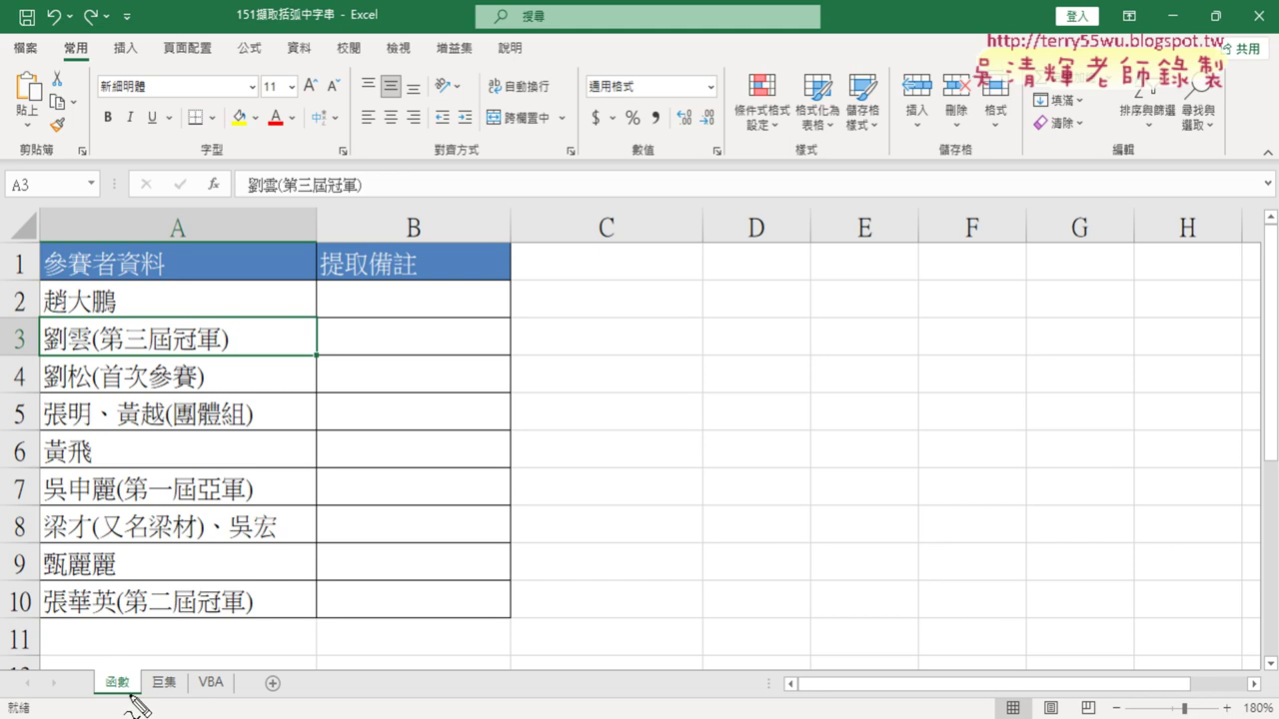
{"action": "mouse_move", "coordinate": [129, 699]}
{"action": "left_mouse_down"}
{"action": "mouse_move", "coordinate": [90, 671]}
{"action": "mouse_move", "coordinate": [132, 698]}
{"action": "left_mouse_up"}
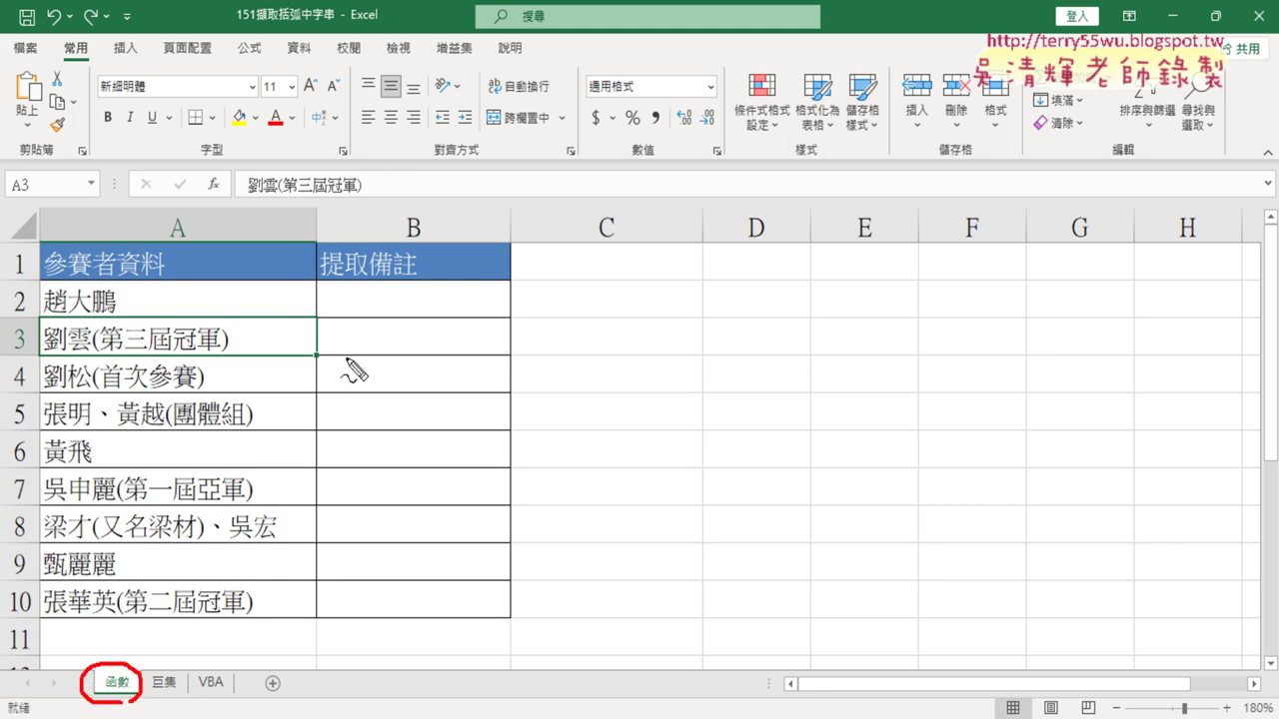
{"action": "mouse_move", "coordinate": [495, 362]}
{"action": "left_mouse_down"}
{"action": "mouse_move", "coordinate": [414, 366]}
{"action": "mouse_move", "coordinate": [313, 333]}
{"action": "mouse_move", "coordinate": [470, 314]}
{"action": "mouse_move", "coordinate": [493, 357]}
{"action": "left_mouse_up"}
{"action": "mouse_move", "coordinate": [160, 348]}
{"action": "left_mouse_down"}
{"action": "mouse_move", "coordinate": [318, 344]}
{"action": "mouse_move", "coordinate": [312, 362]}
{"action": "left_mouse_up"}
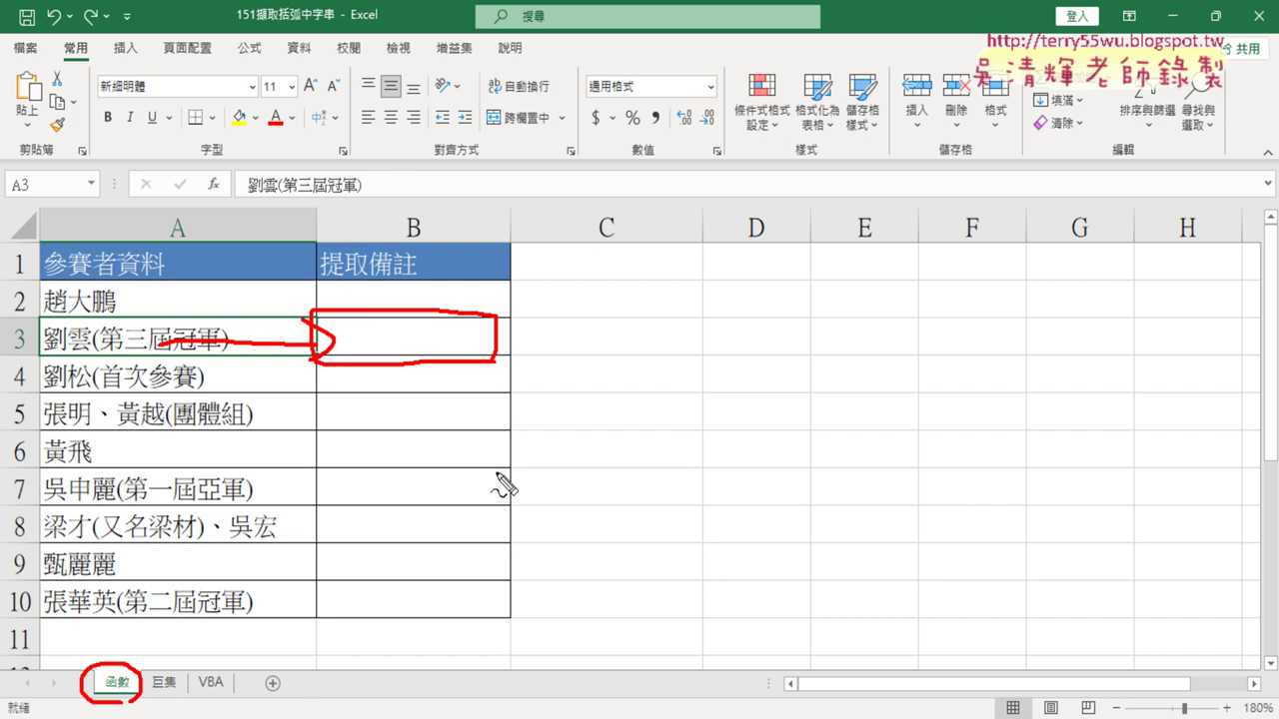
{"action": "mouse_move", "coordinate": [108, 659]}
{"action": "left_mouse_down"}
{"action": "mouse_move", "coordinate": [140, 615]}
{"action": "mouse_move", "coordinate": [177, 675]}
{"action": "mouse_move", "coordinate": [148, 699]}
{"action": "mouse_move", "coordinate": [197, 706]}
{"action": "mouse_move", "coordinate": [204, 676]}
{"action": "mouse_move", "coordinate": [238, 674]}
{"action": "mouse_move", "coordinate": [178, 639]}
{"action": "mouse_move", "coordinate": [204, 601]}
{"action": "mouse_move", "coordinate": [212, 643]}
{"action": "mouse_move", "coordinate": [253, 636]}
{"action": "left_mouse_up"}
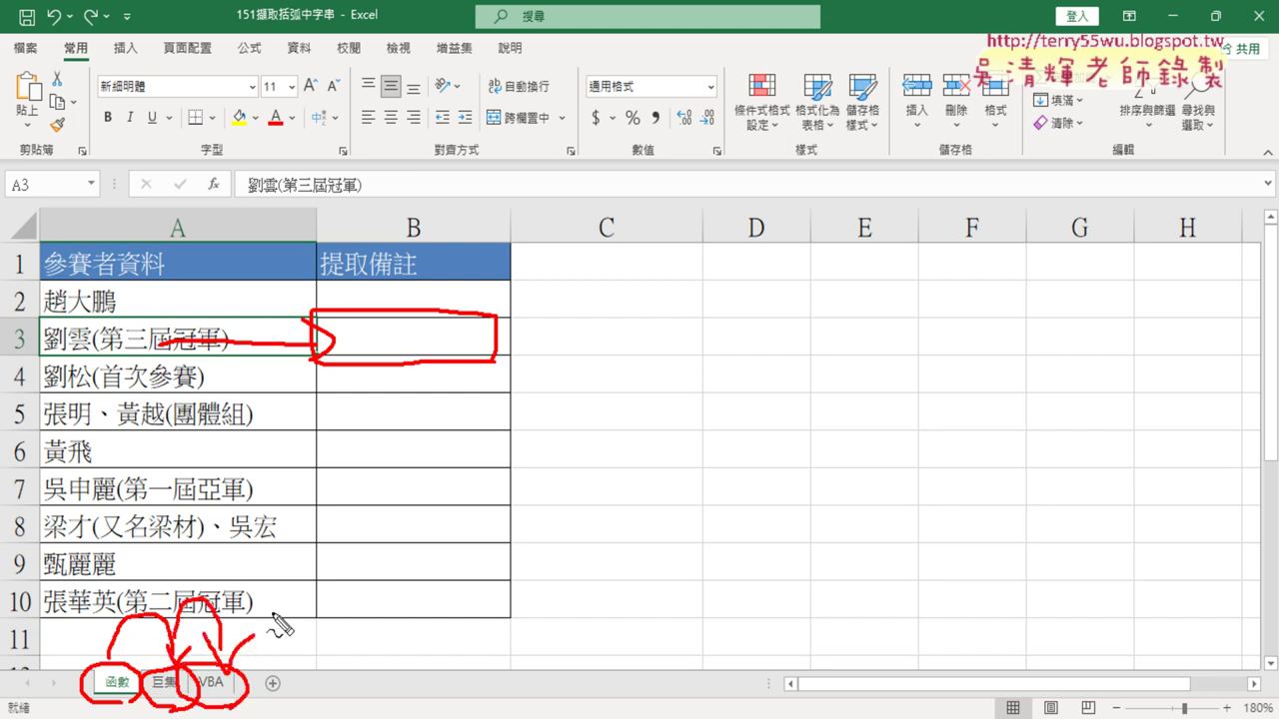
{"action": "key", "text": "Escape"}
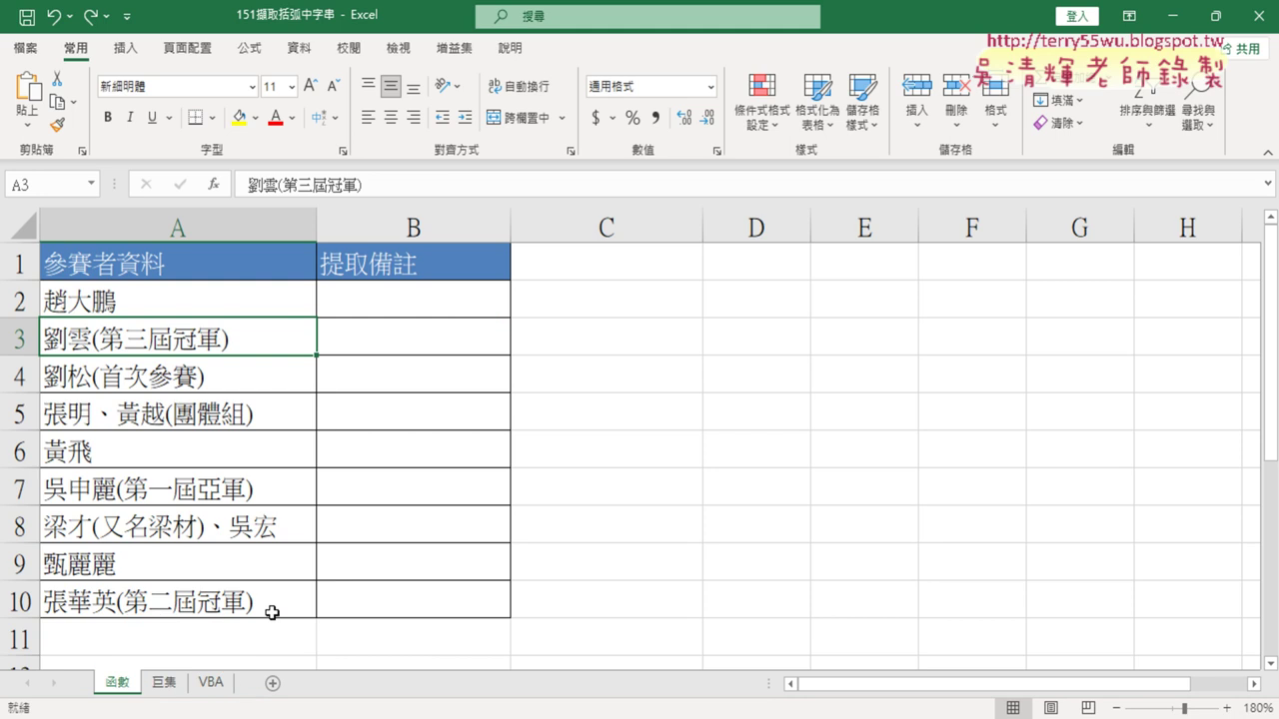
{"action": "left_click", "coordinate": [429, 335]}
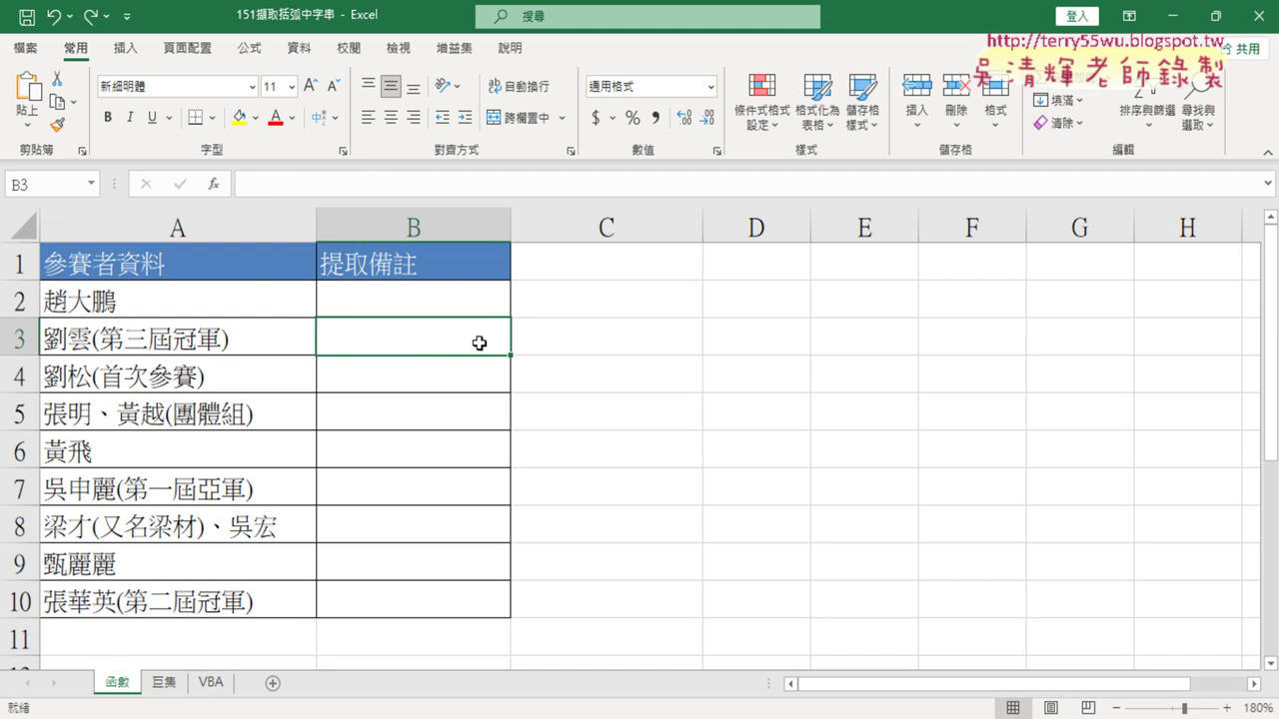
{"action": "left_click", "coordinate": [213, 186]}
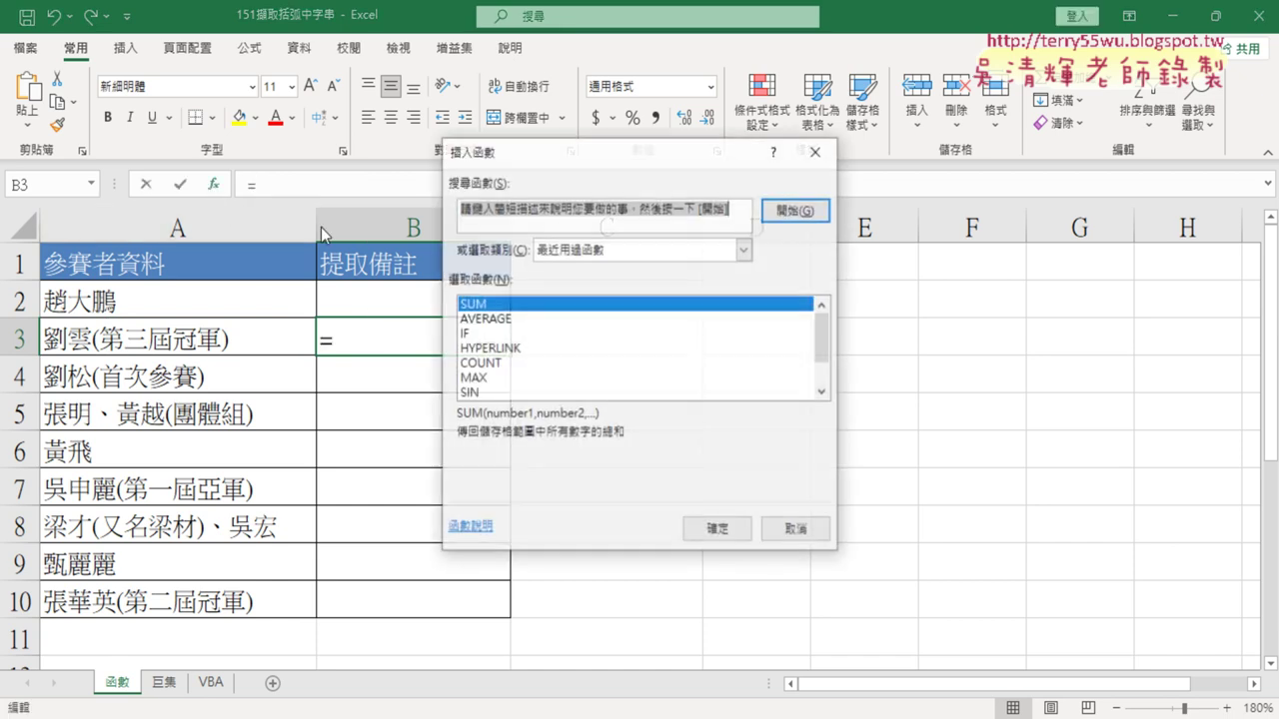
{"action": "left_click", "coordinate": [744, 250]}
{"action": "left_click", "coordinate": [642, 389]}
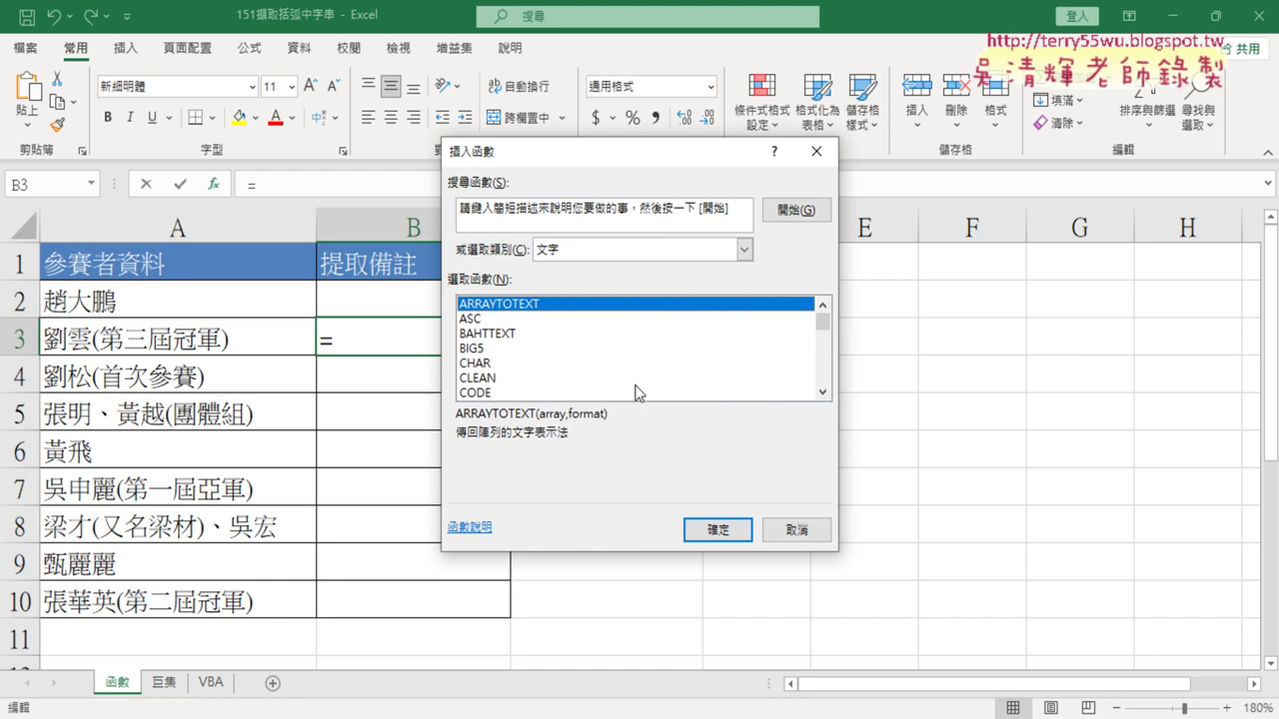
{"action": "left_click", "coordinate": [822, 393]}
{"action": "left_click", "coordinate": [822, 392]}
{"action": "left_click", "coordinate": [822, 392]}
{"action": "left_click", "coordinate": [822, 392]}
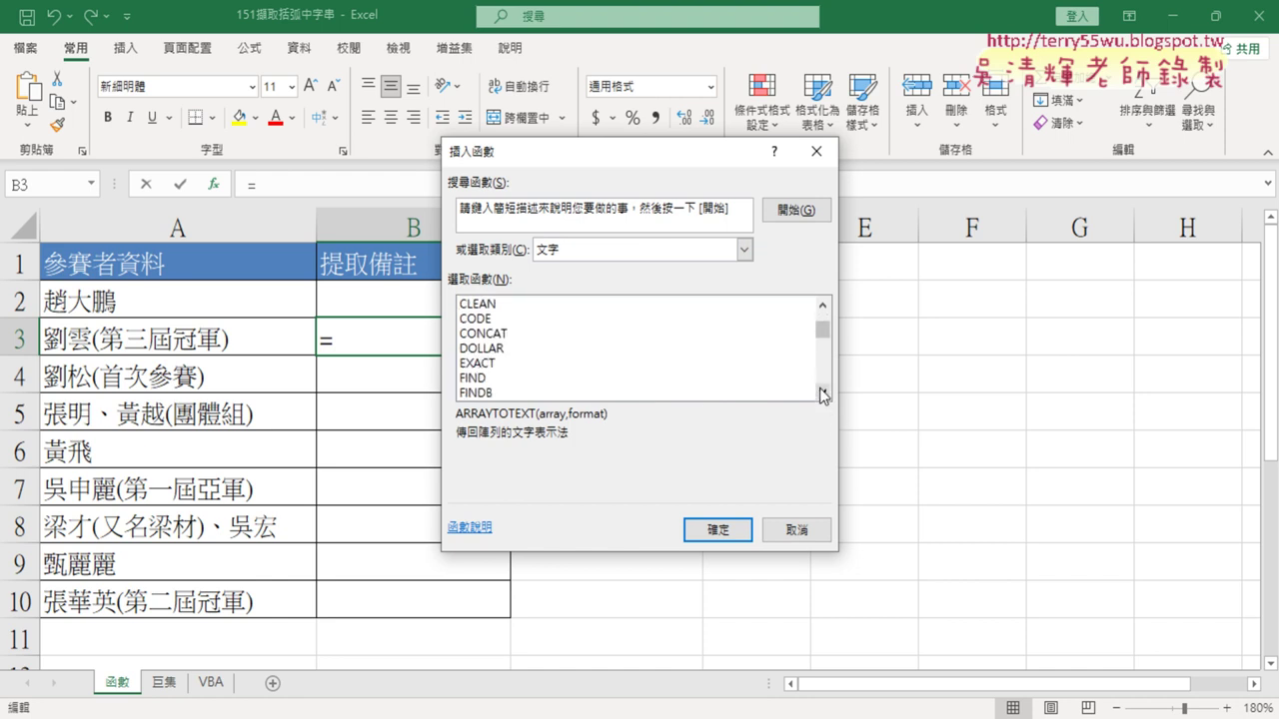
{"action": "left_click", "coordinate": [529, 377]}
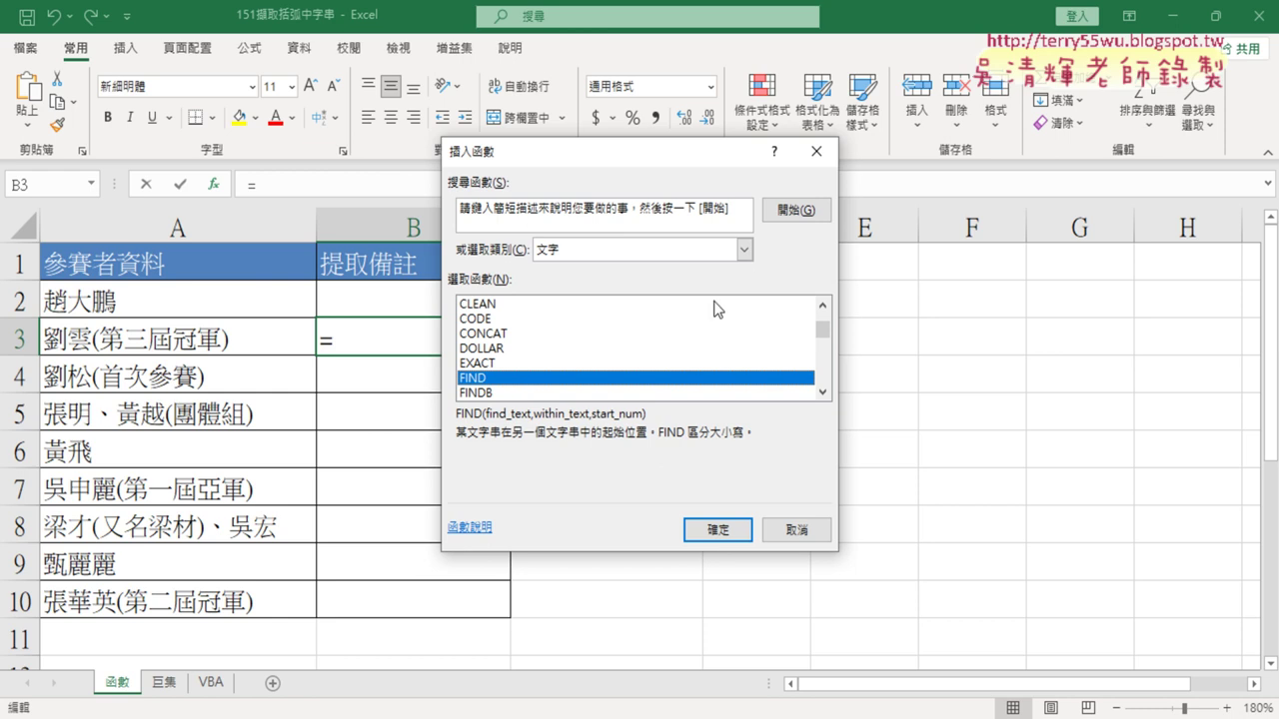
{"action": "left_click", "coordinate": [805, 530]}
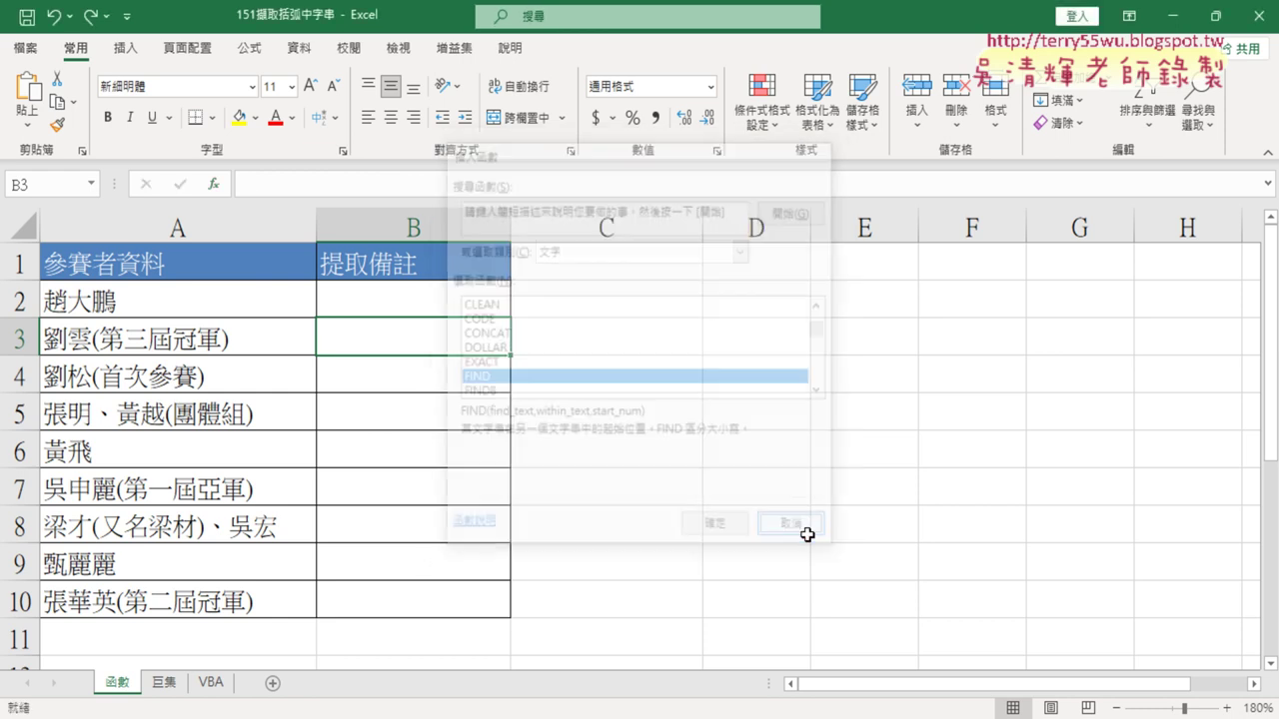
Step: Flip through the 巨集 and VBA sheet tabs, ending on the VBA sheet
{"action": "left_click", "coordinate": [165, 683]}
{"action": "left_click", "coordinate": [210, 683]}
{"action": "left_click", "coordinate": [117, 685]}
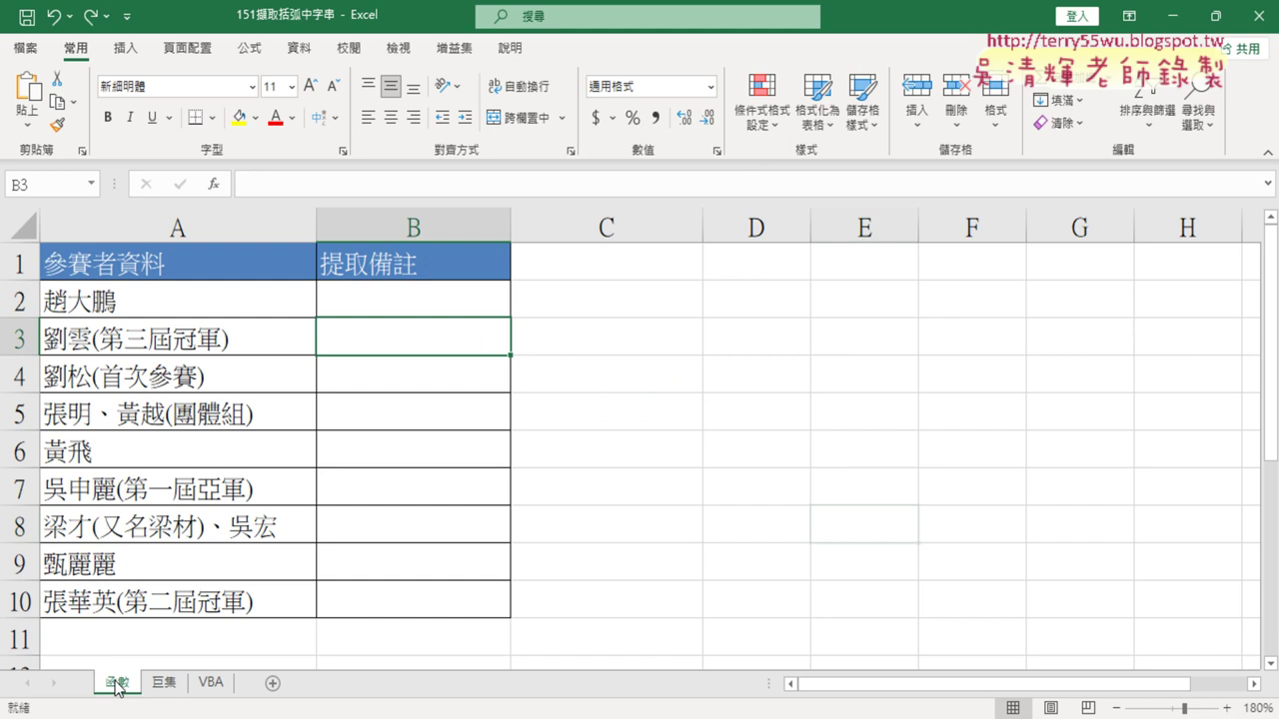
{"action": "left_click", "coordinate": [164, 683]}
{"action": "left_click", "coordinate": [212, 683]}
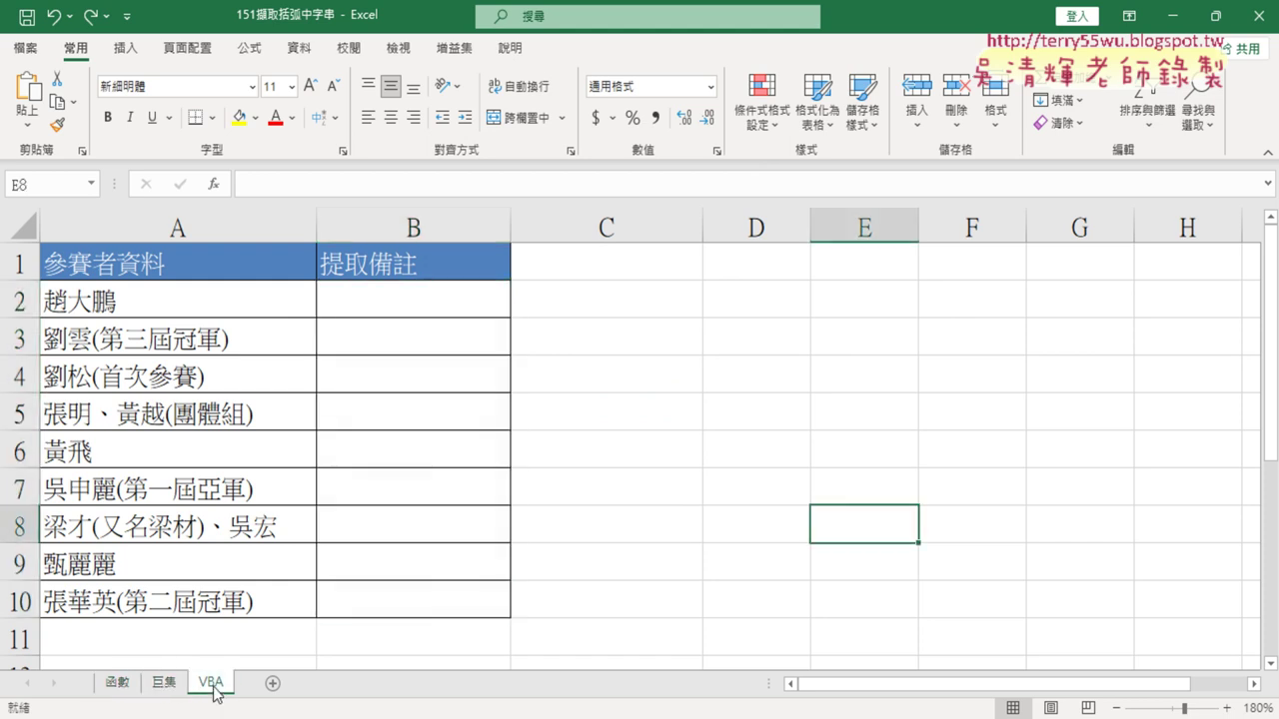